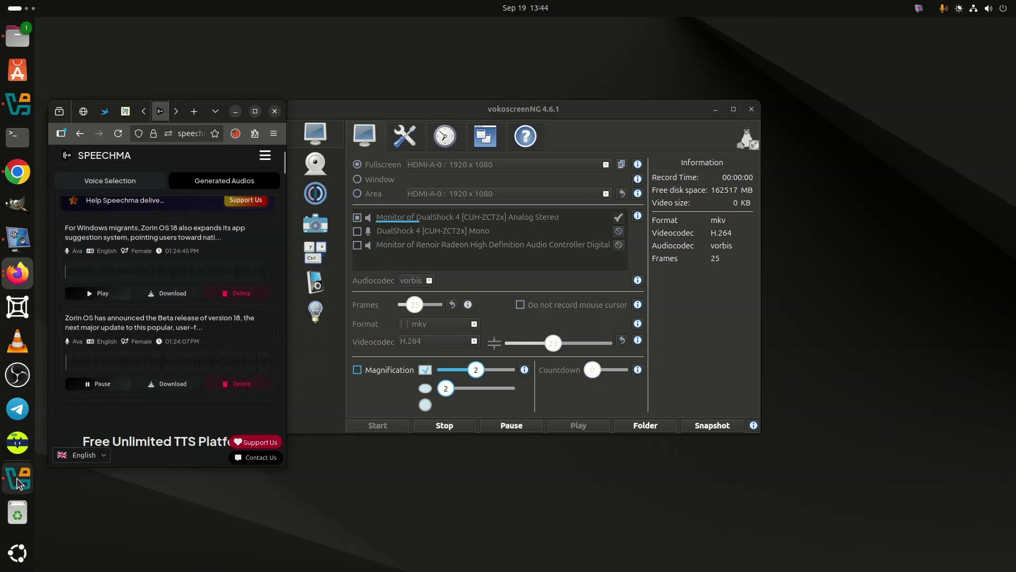
Switch to the running Arch_LIVE virtual machine and put it into full-screen mode
left_click(31, 472)
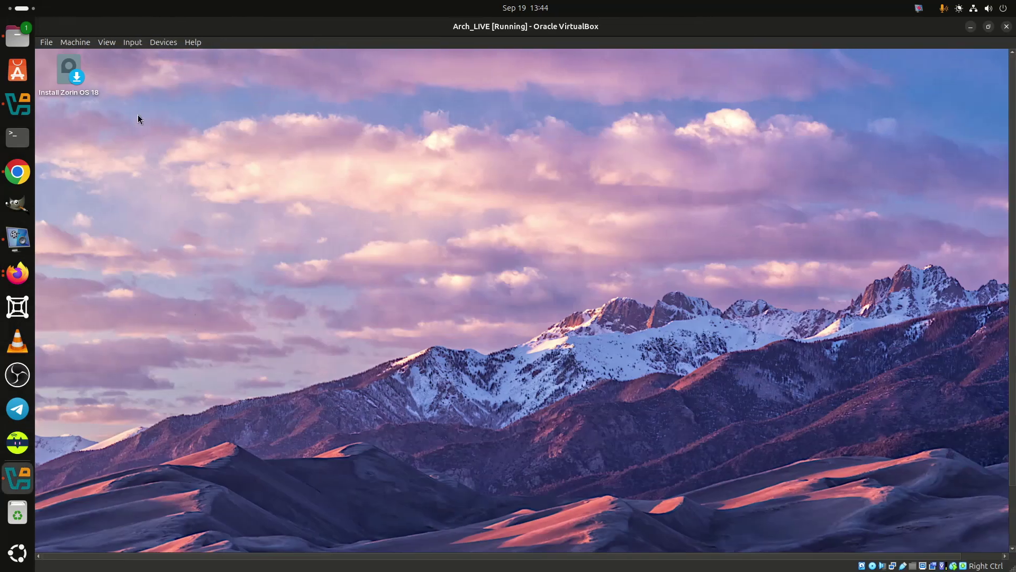
left_click(106, 41)
left_click(109, 53)
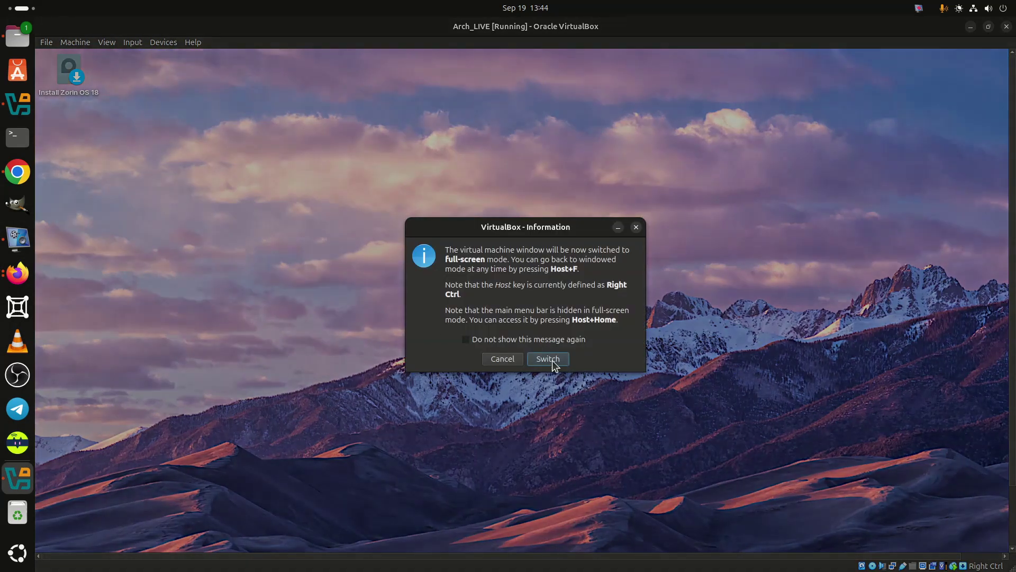
left_click(551, 361)
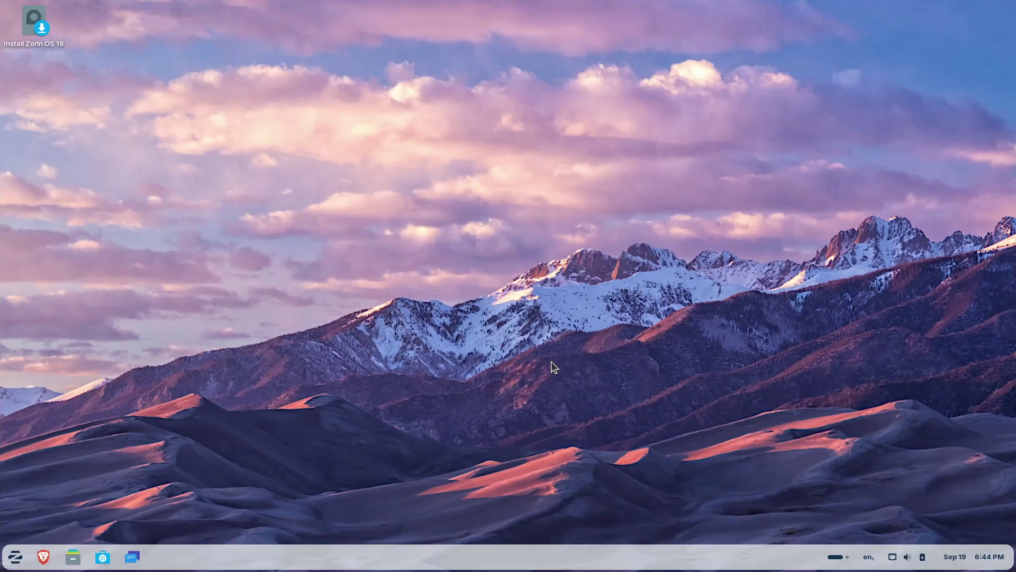
Find System Monitor with the search term "monitor", launch it and move its window to the right side of the desktop
left_click(12, 559)
type("monitor")
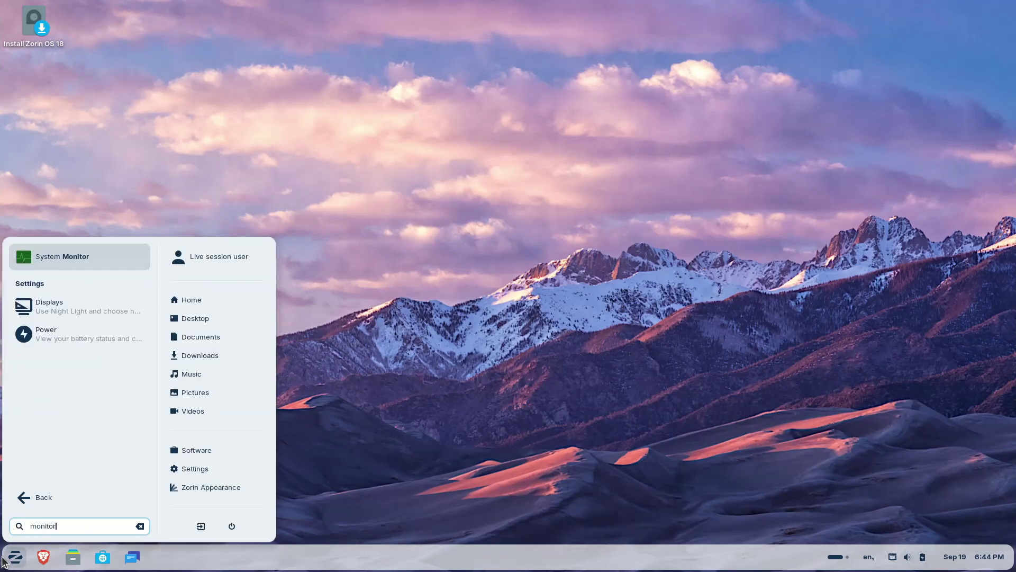
key("Return")
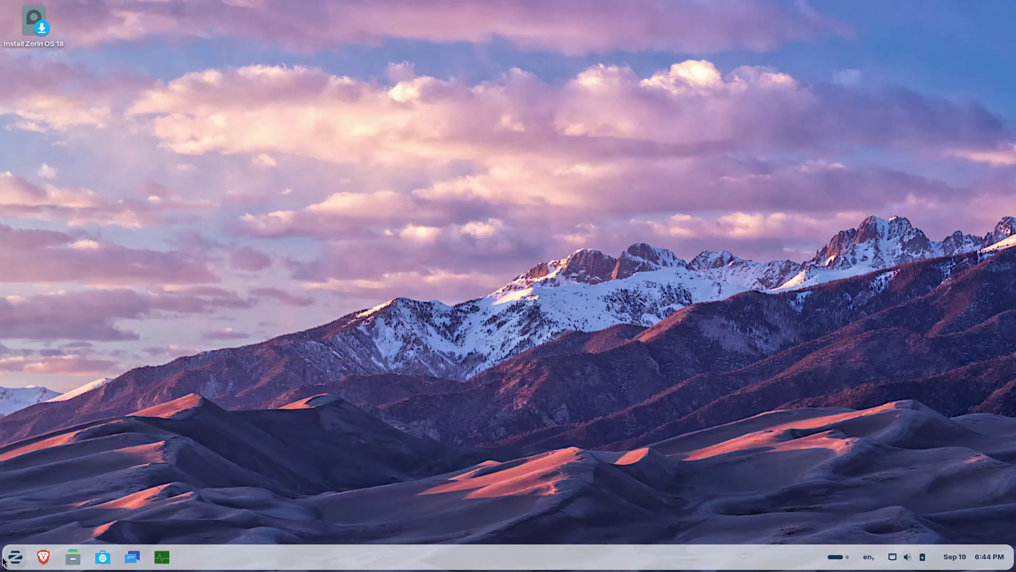
left_click(441, 157)
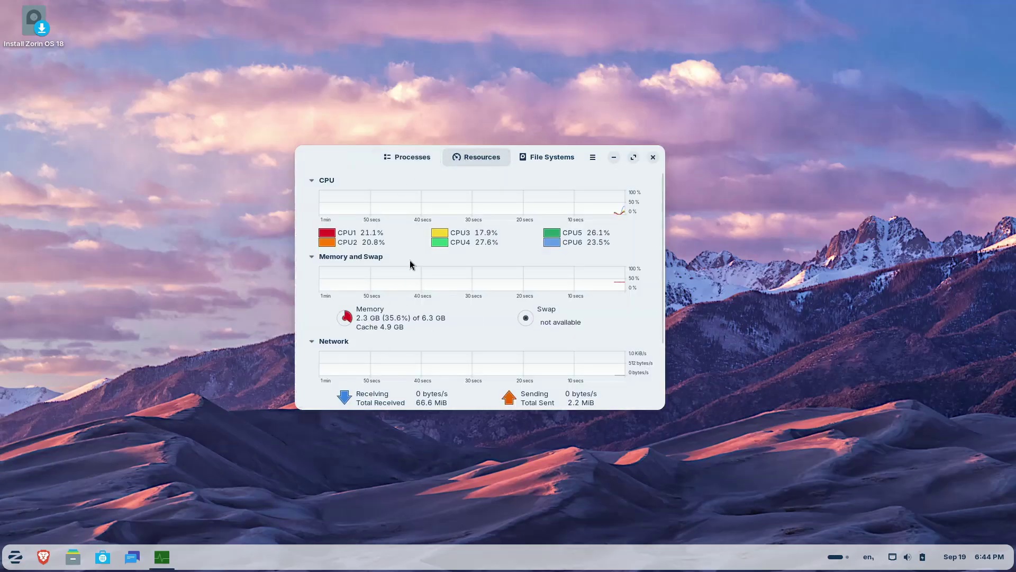
left_click_drag(344, 157, 246, 337)
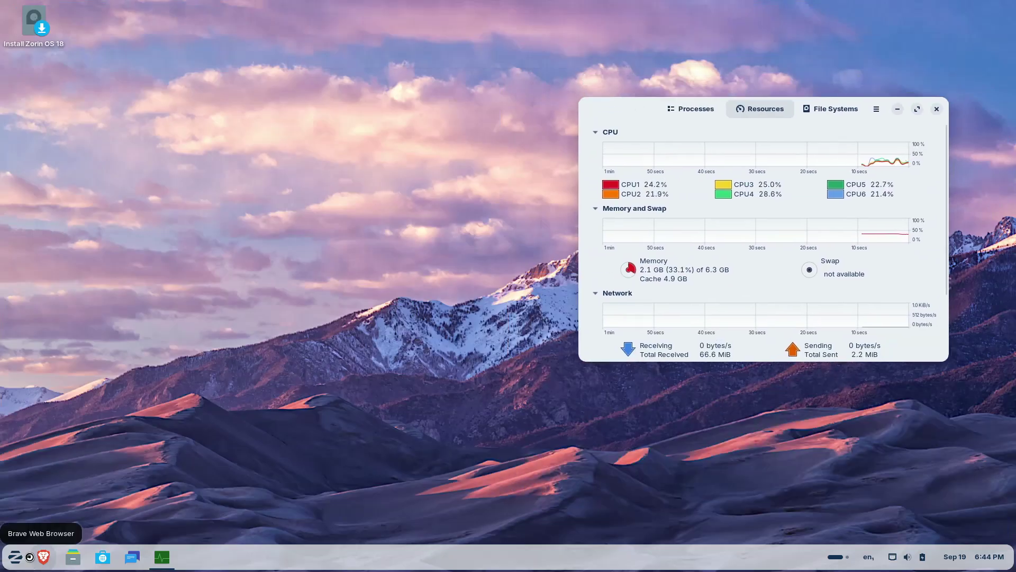
Launch the Brave browser and cancel the request to create a password for a new keyring
left_click(1, 565)
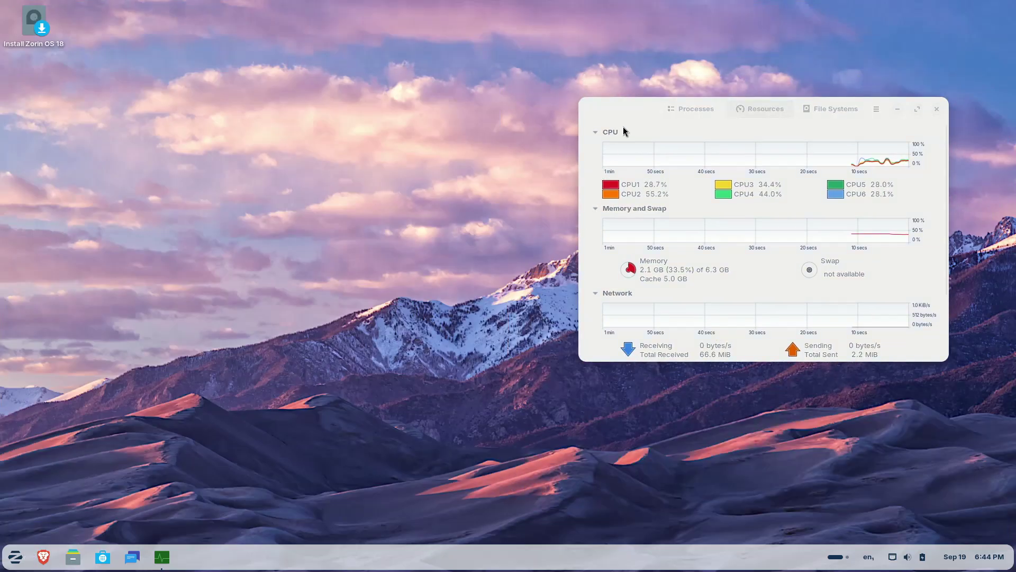
left_click_drag(629, 101, 620, 140)
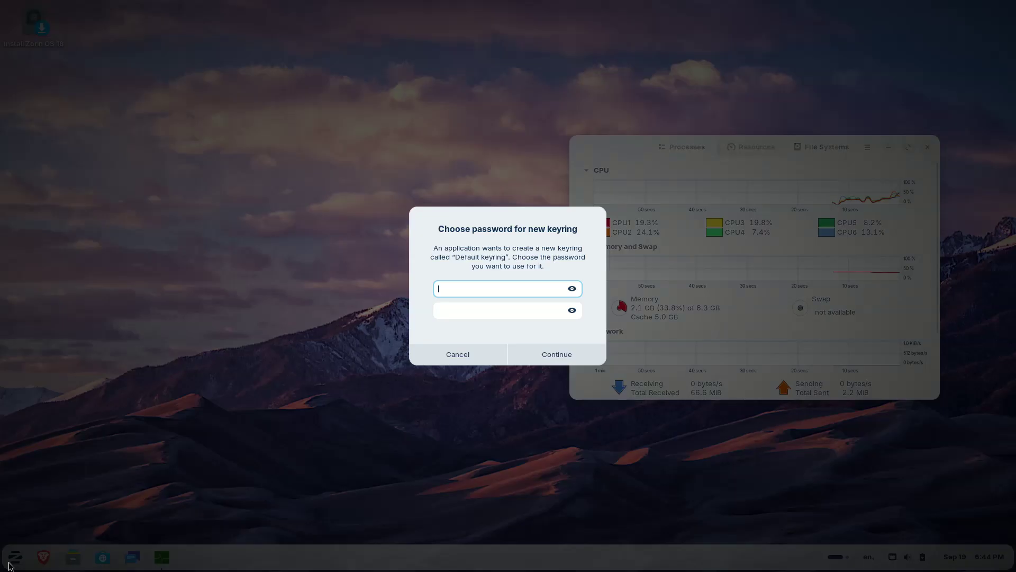
left_click(486, 353)
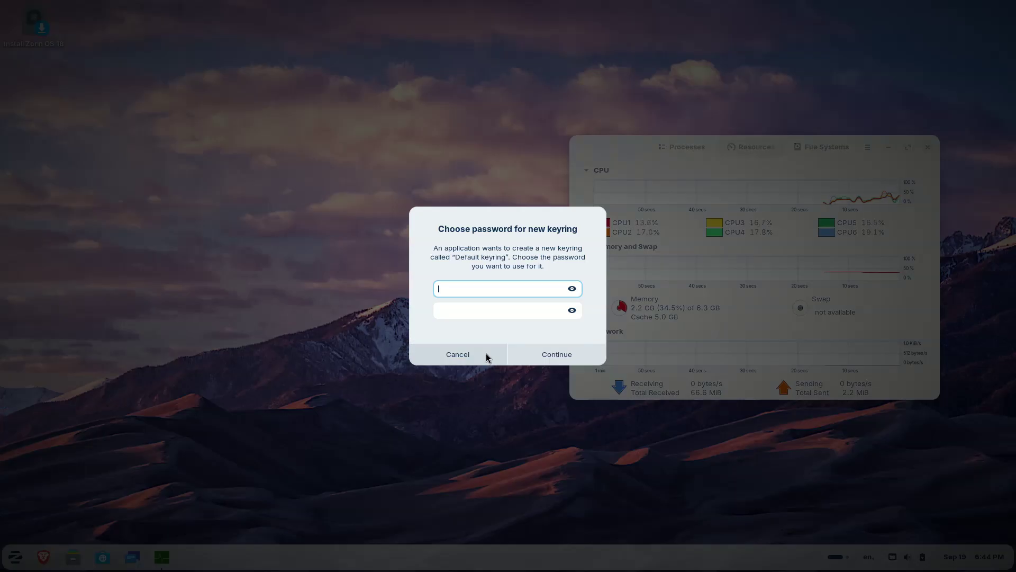
left_click(6, 560)
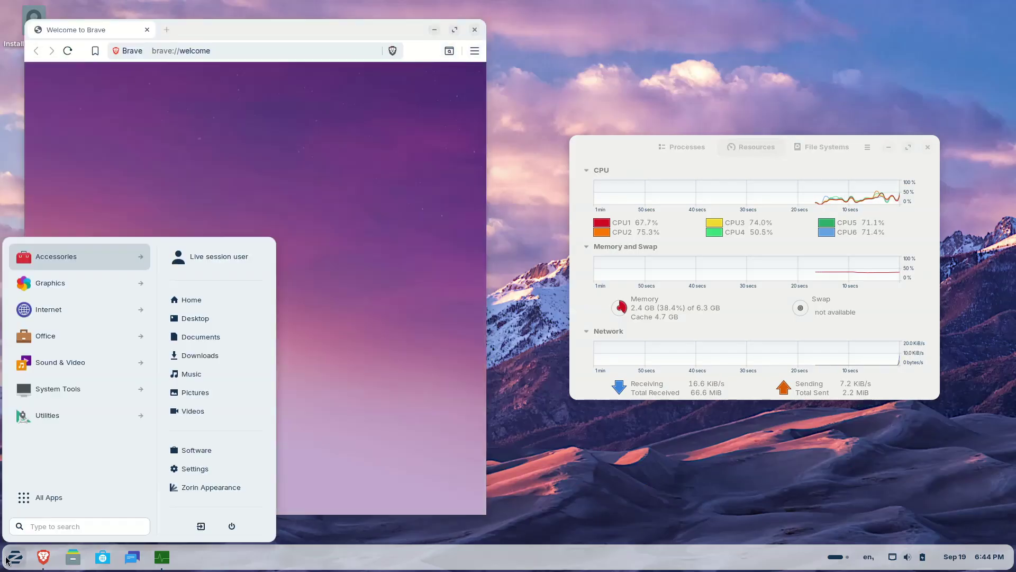
left_click(313, 413)
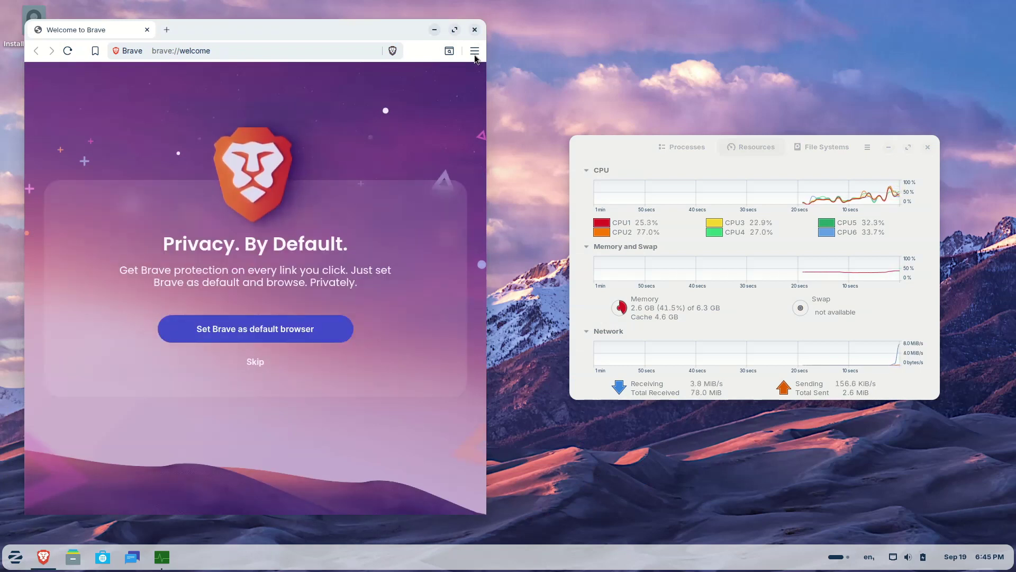
Open the About Brave page to view the browser's version information
left_click(473, 53)
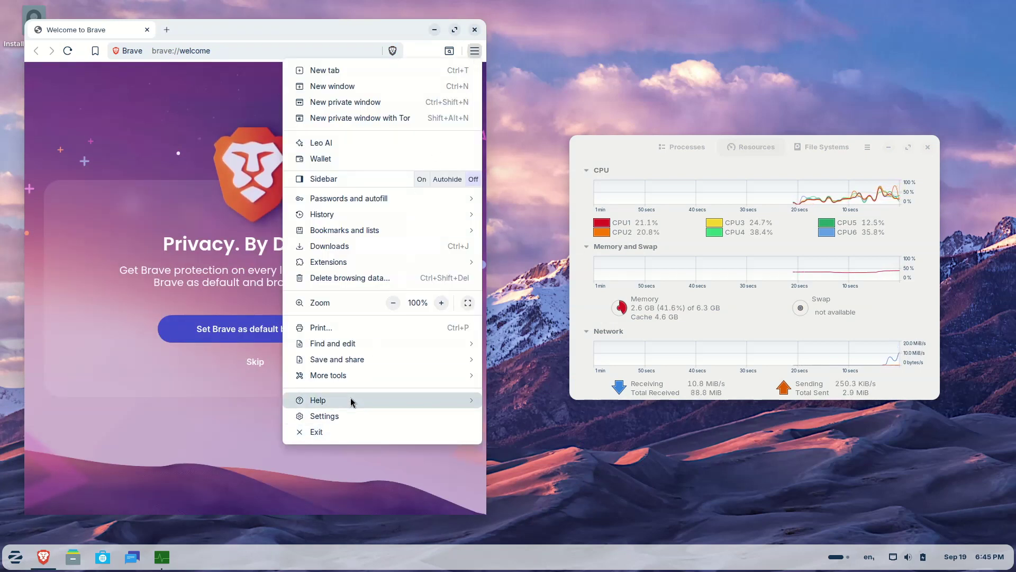
mouse_move(351, 401)
left_click(510, 404)
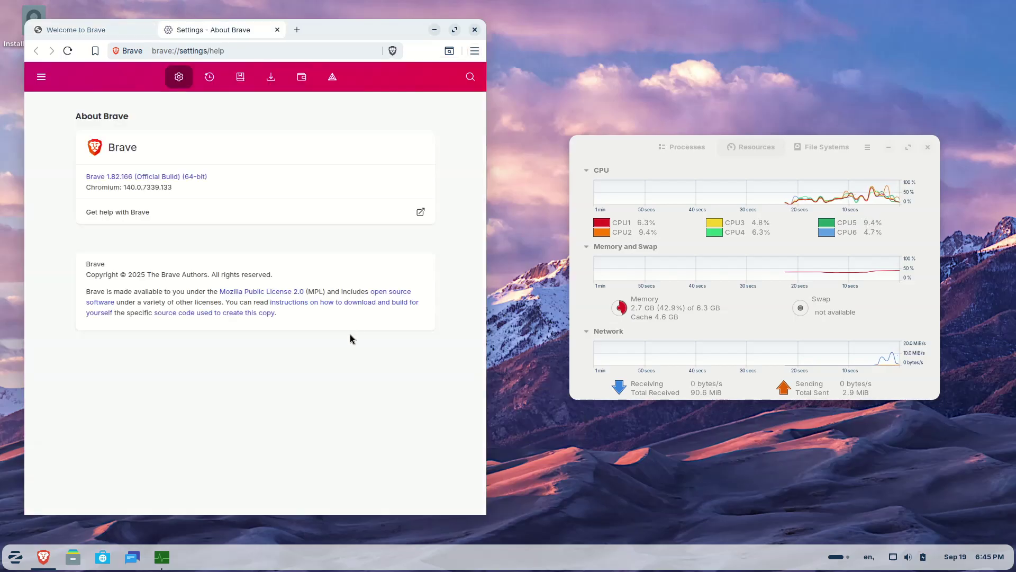
Open the Files manager and arrange its window beside Brave, above a lowered System Monitor window
left_click(74, 557)
left_click_drag(832, 146, 854, 260)
left_click(576, 294)
left_click_drag(395, 139, 630, 52)
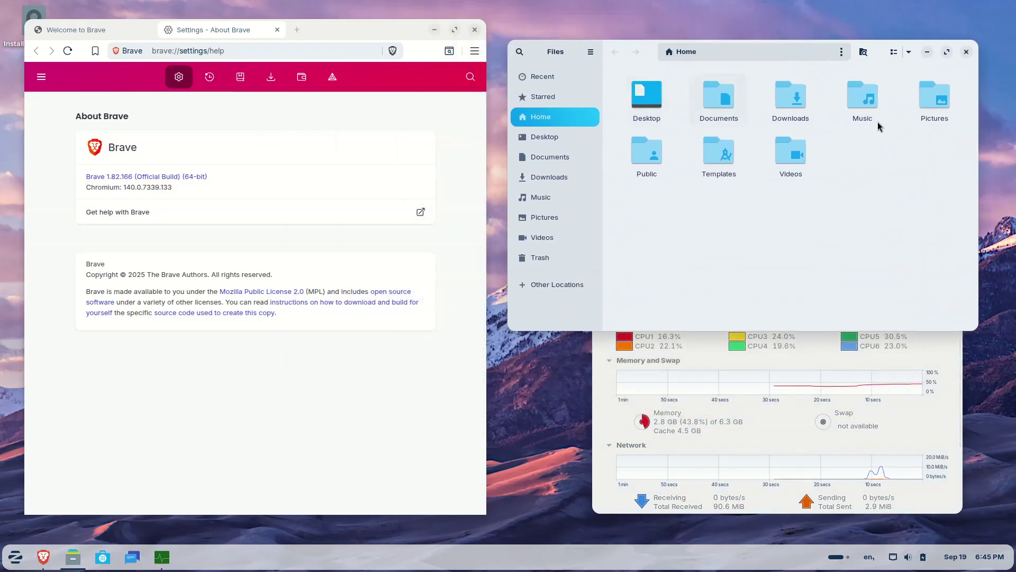
View the version information in the Files About dialog and close the dialog
left_click(590, 51)
left_click(580, 261)
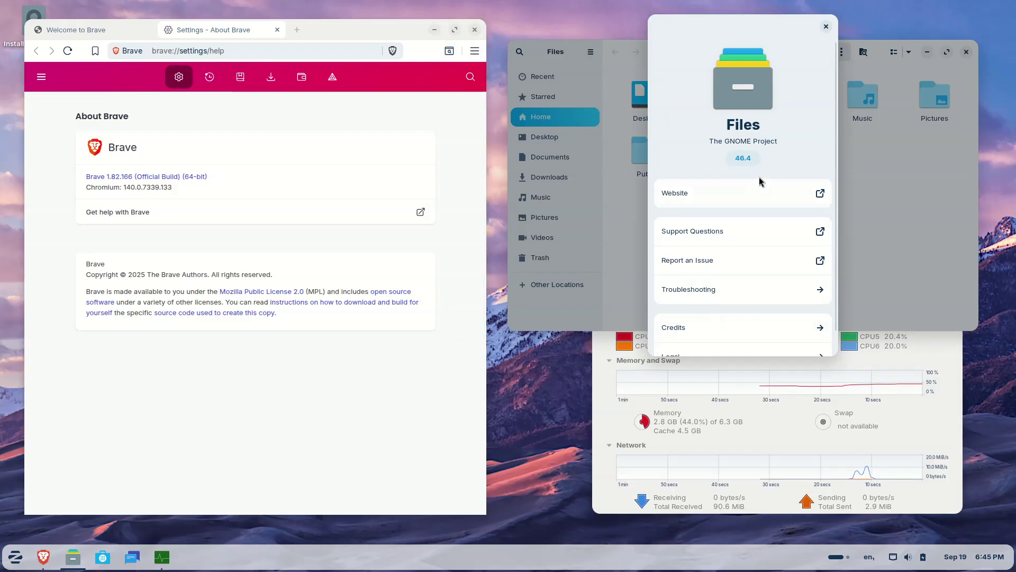
left_click(825, 26)
Preview the Home folder in list view, return to icon view and look at the view options
left_click(894, 51)
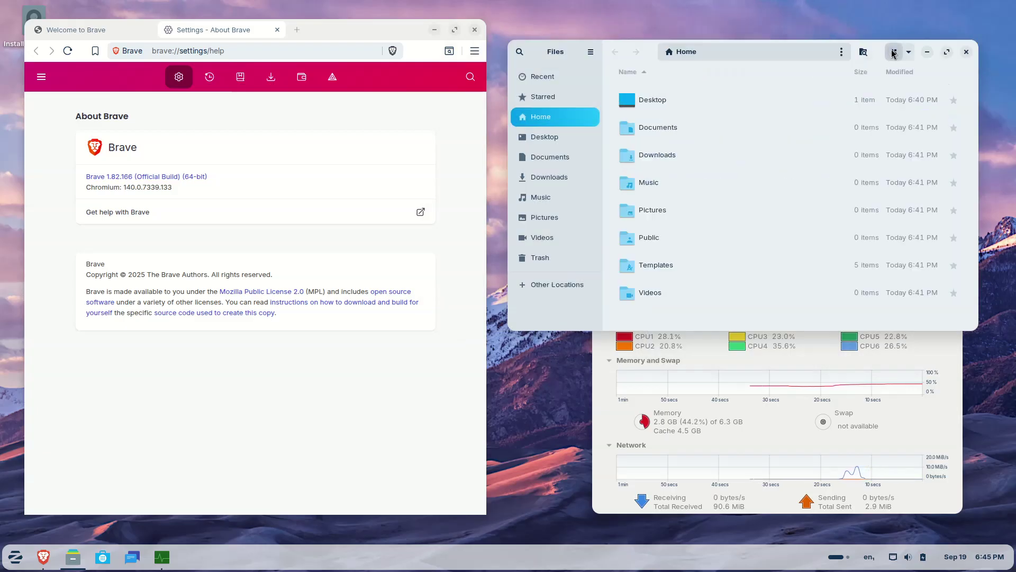
left_click(894, 52)
left_click(909, 53)
left_click(905, 226)
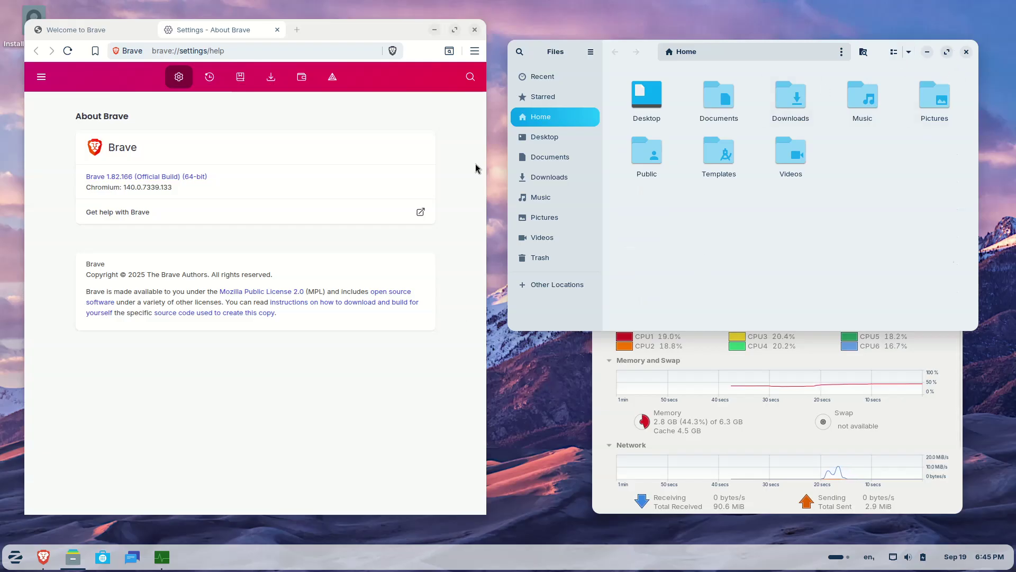
Move the Files window down, open Software and tile it on the left half of the desktop with Brave on the right half
mouse_move(810, 237)
left_mouse_down()
mouse_move(622, 66)
mouse_move(818, 236)
left_mouse_up()
left_click_drag(648, 63, 617, 195)
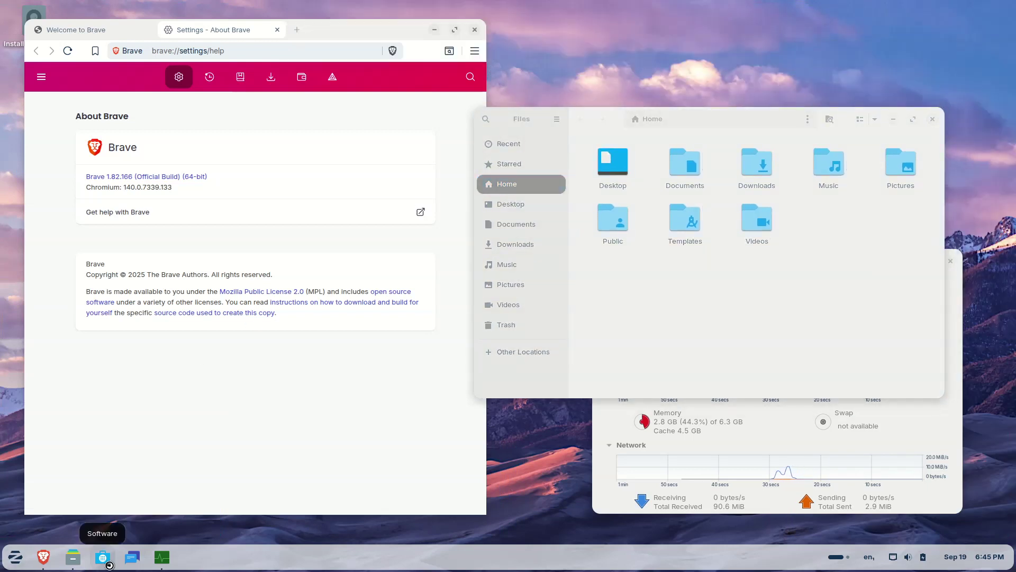
left_click(355, 38)
left_click_drag(354, 38, 349, 41)
left_click(412, 196)
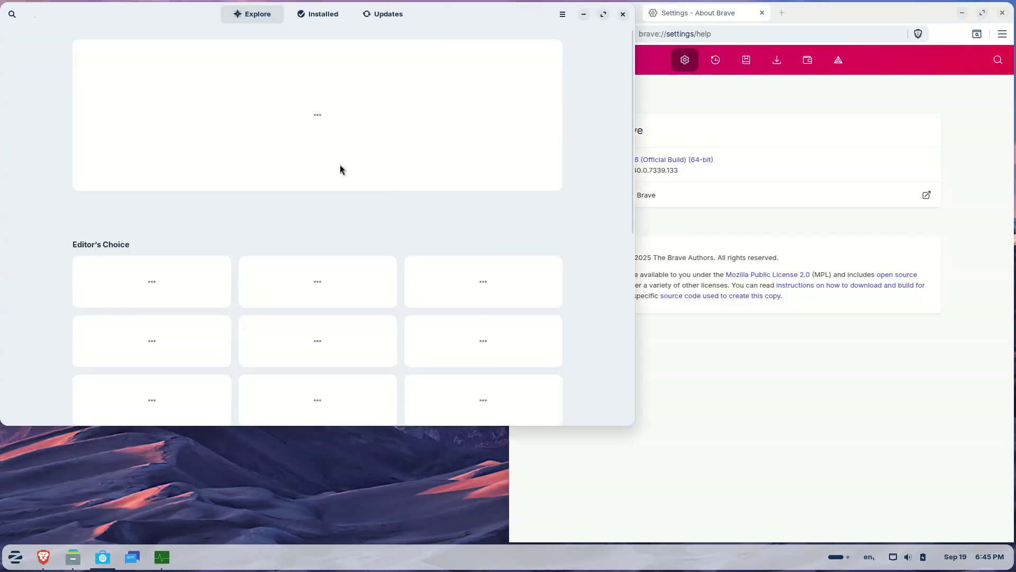
left_click_drag(185, 21, 321, 37)
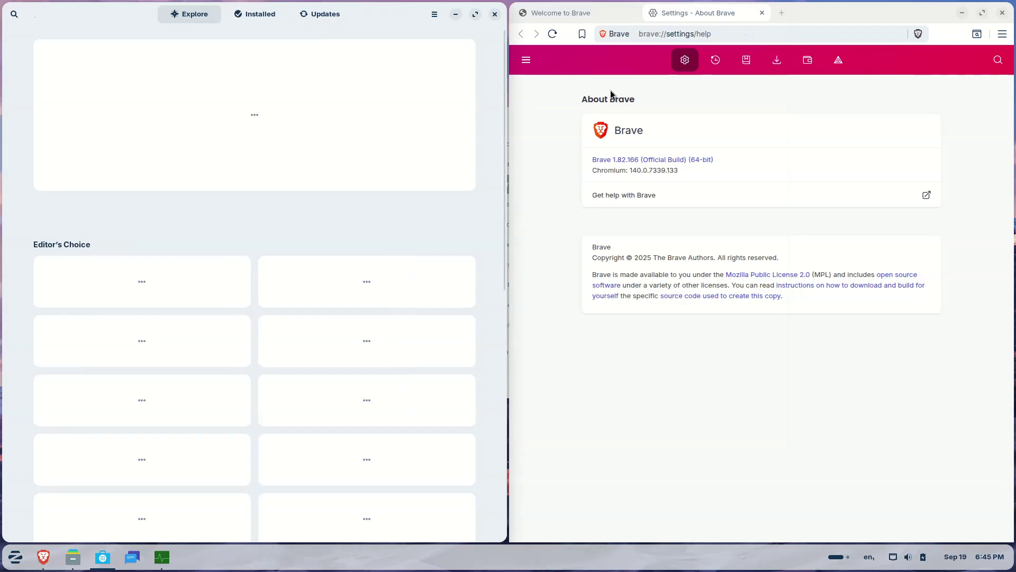
View the version information in the Software About dialog and close the dialog
left_click(435, 16)
left_click(423, 94)
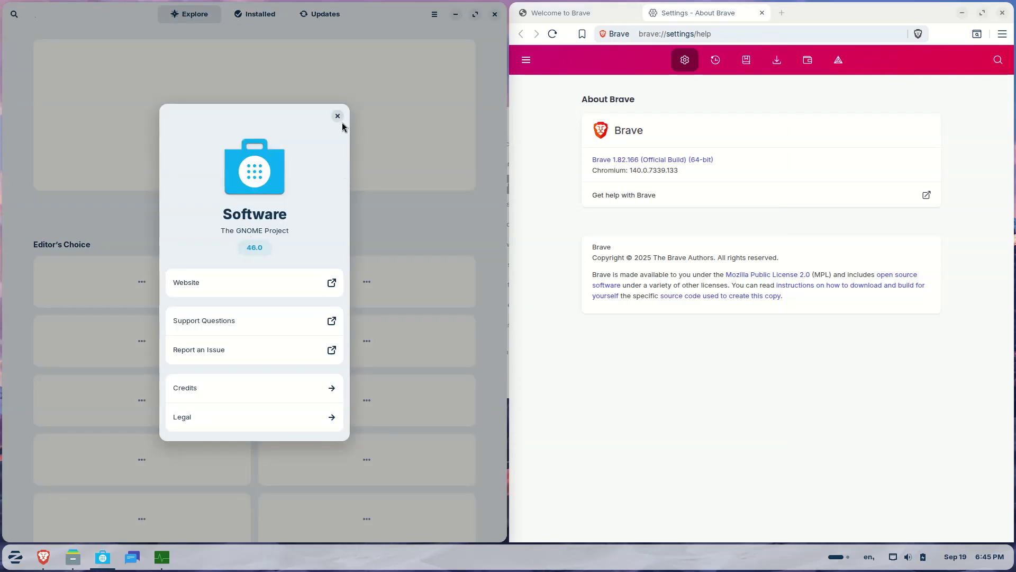
left_click(341, 122)
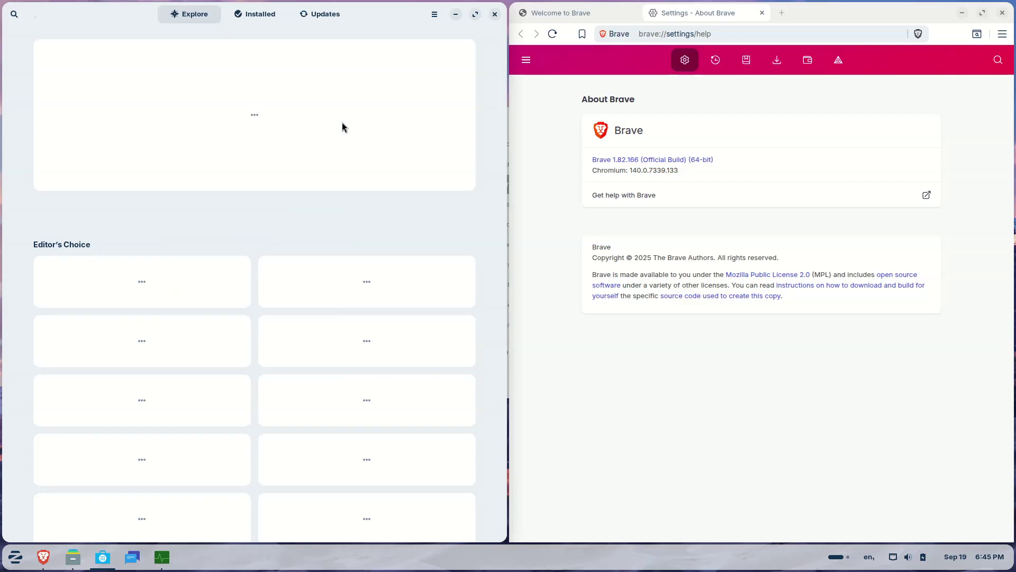
Open the Zorin OS feedback page in Brave and look through its form and screenshot instructions
left_click(133, 558)
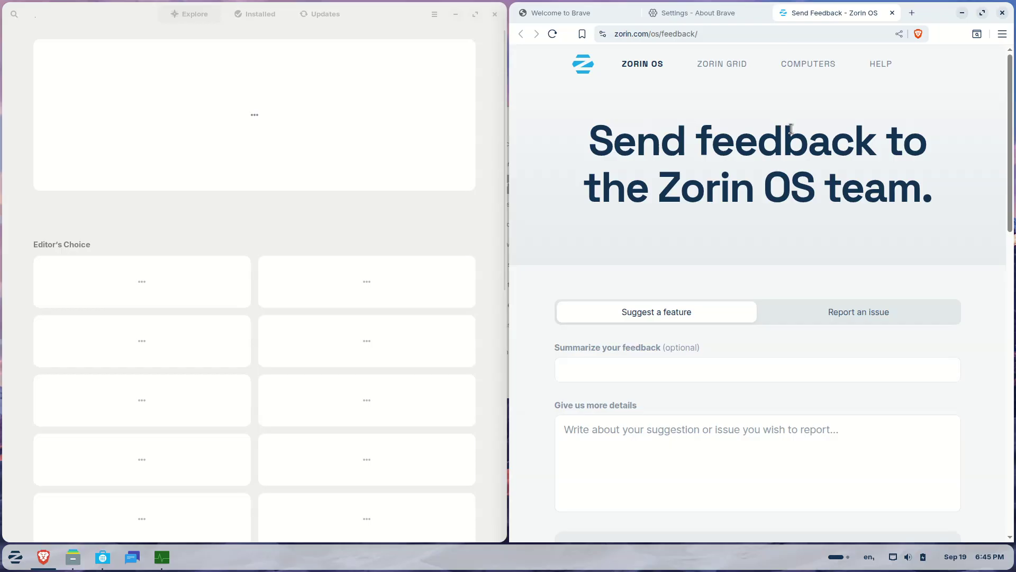
scroll(716, 245, "down", 10)
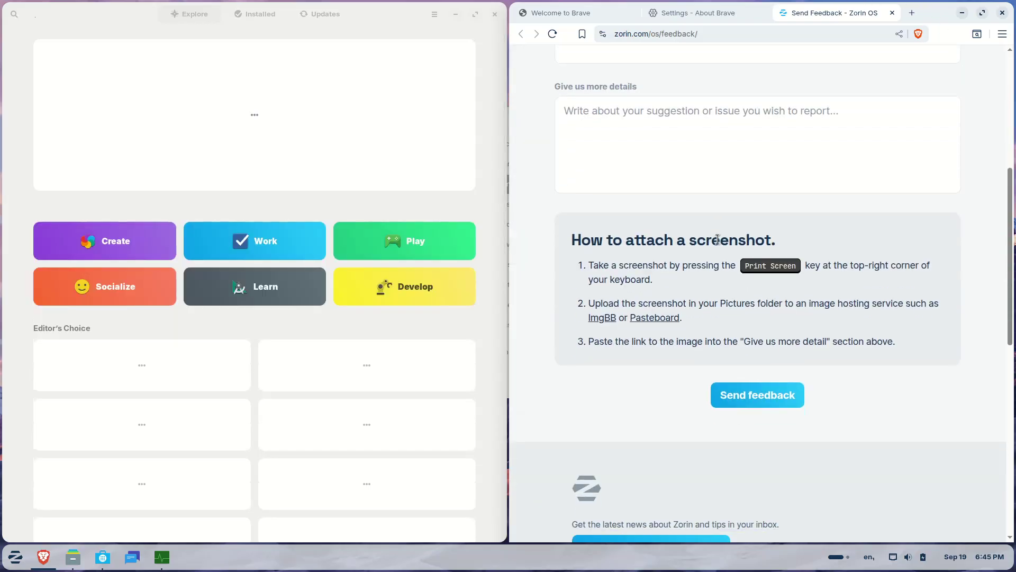
Check the available updates in Software and close the Software window
left_click(329, 324)
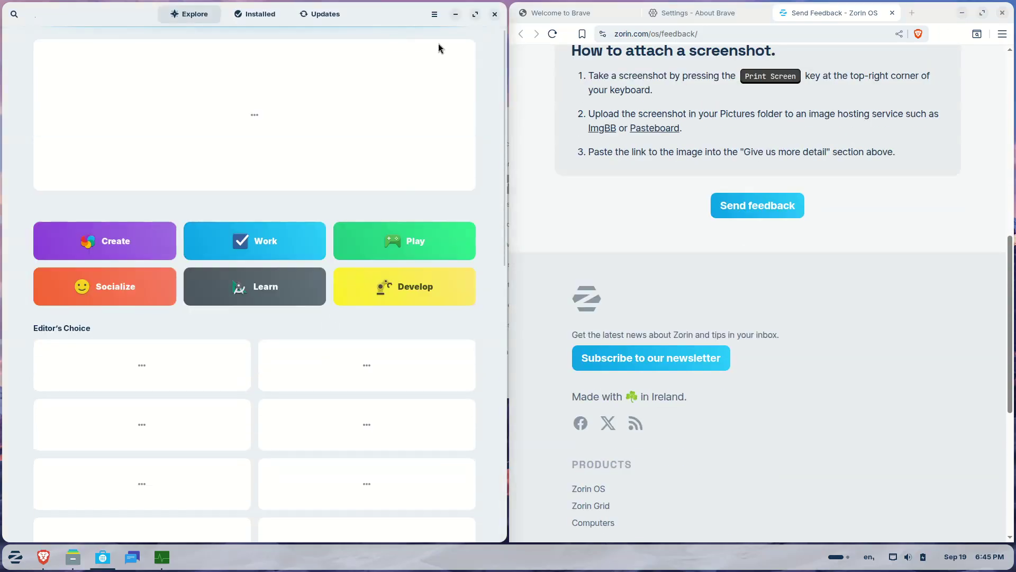
left_click(308, 14)
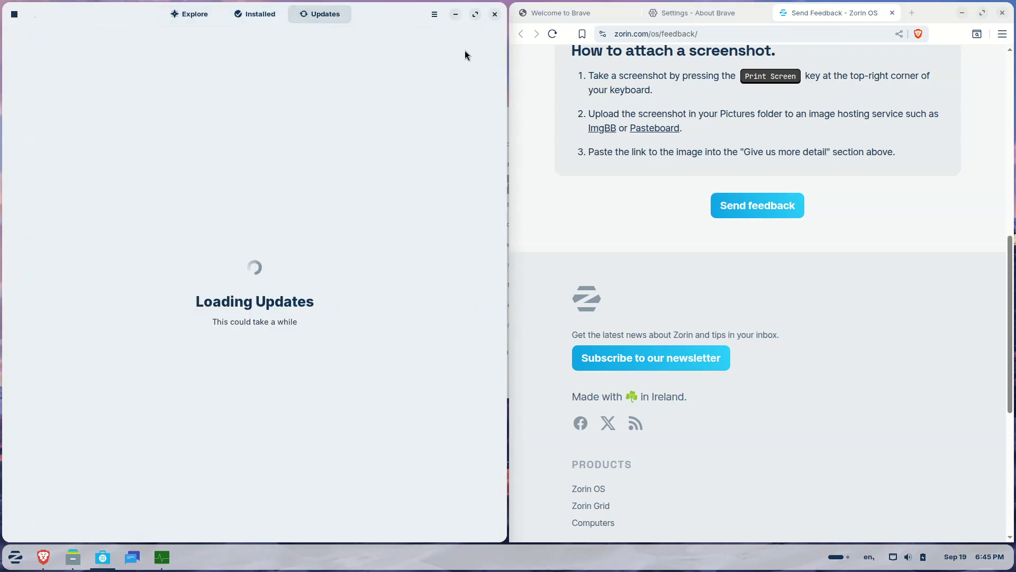
left_click(495, 15)
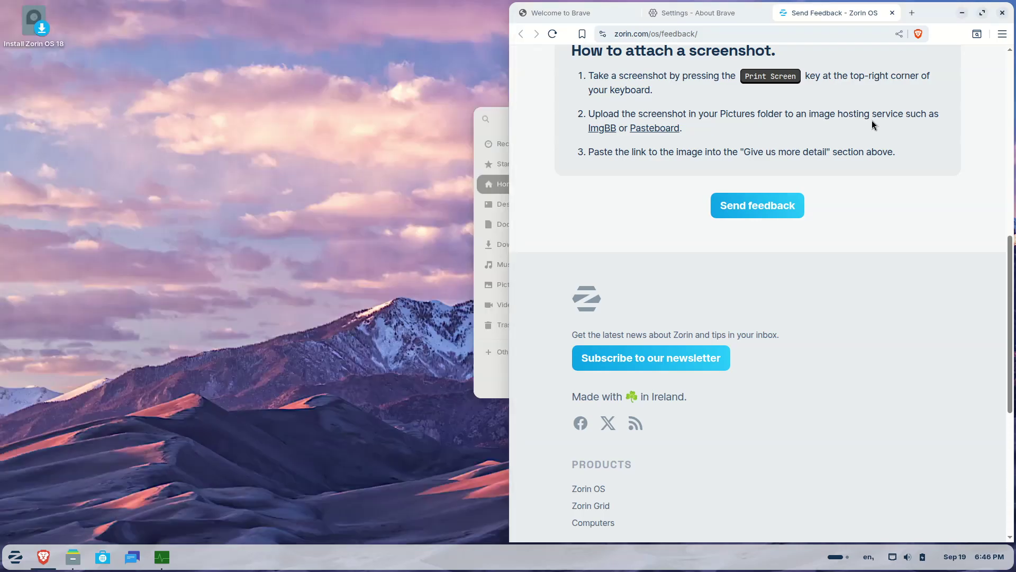
Close Brave, move the Files window toward the upper left of the desktop and close System Monitor
left_click(1002, 13)
left_click(800, 138)
left_click_drag(674, 118, 334, 98)
left_click(726, 279)
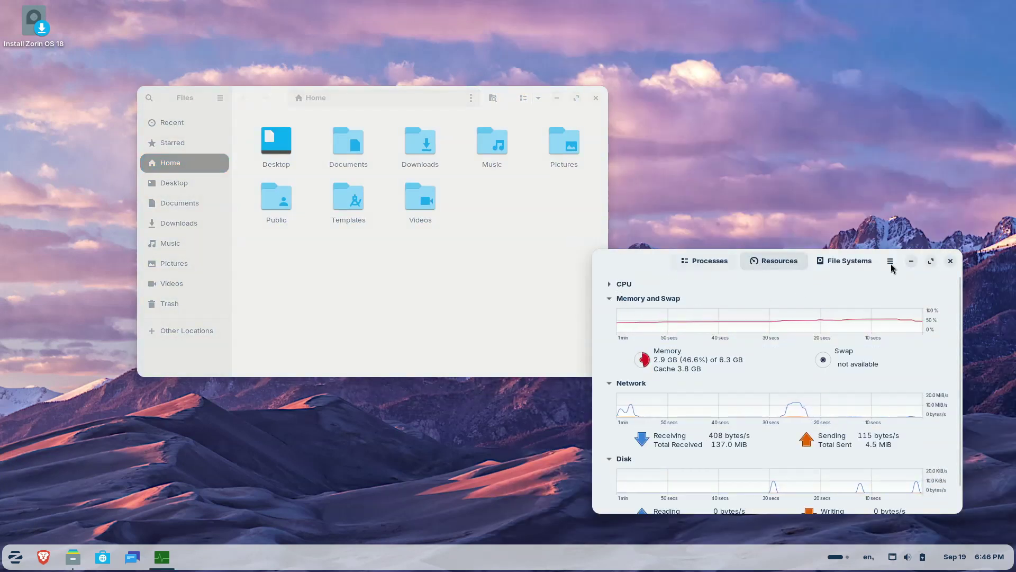
left_click(951, 260)
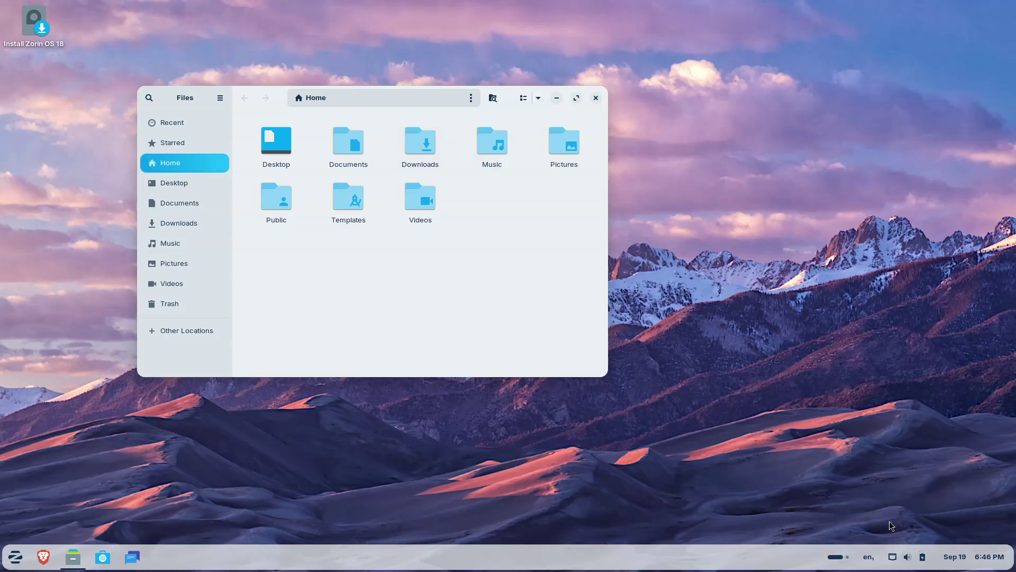
Look at the workspace overview and the keyboard layout indicator, closing each again
left_click(839, 557)
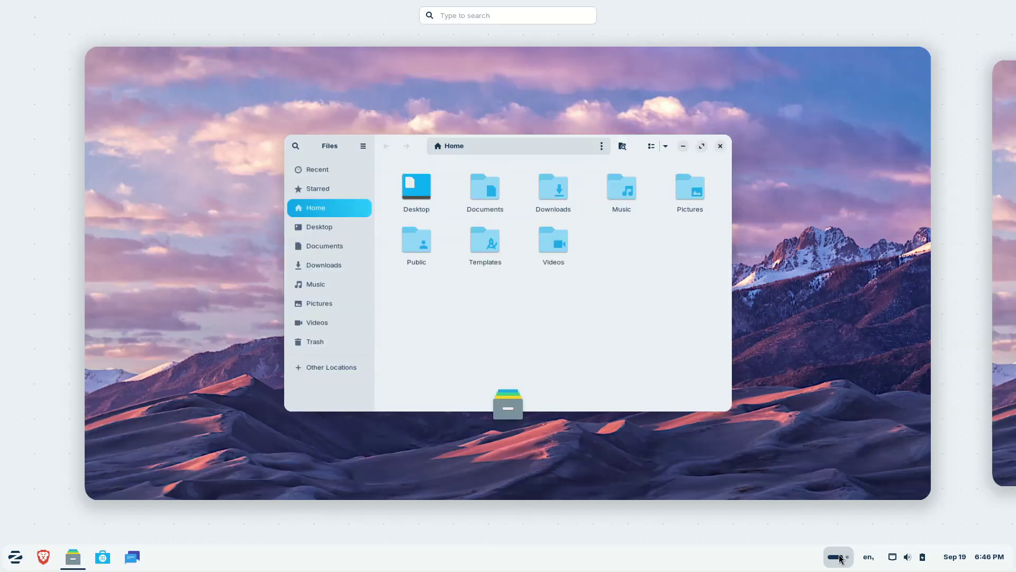
left_click(839, 557)
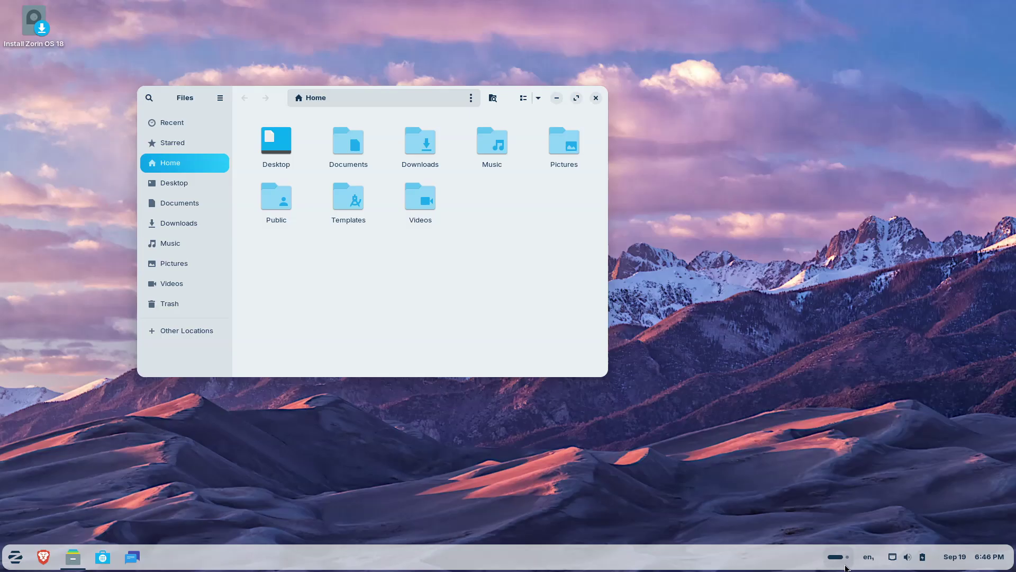
left_click(869, 556)
left_click(869, 556)
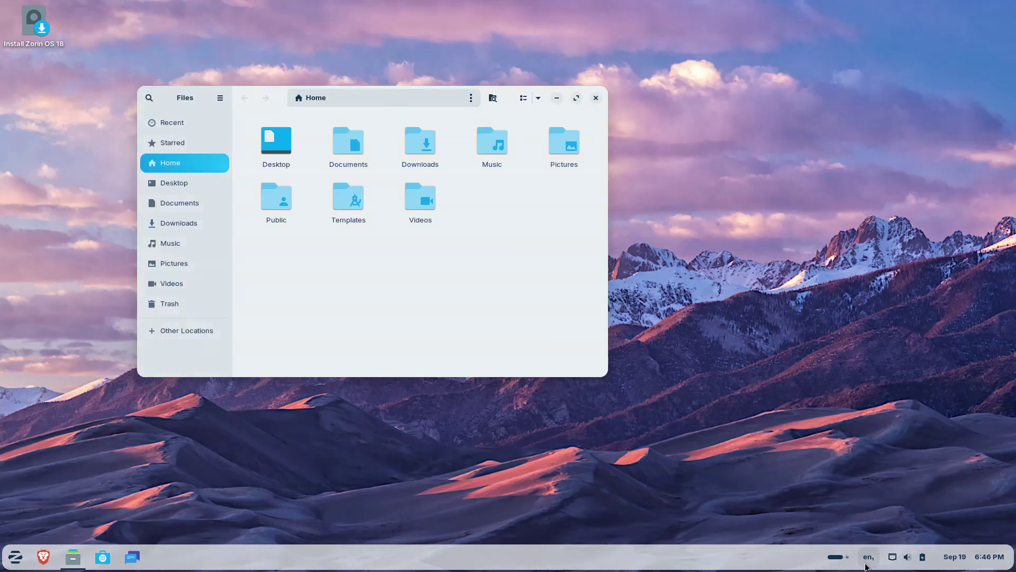
Open the quick settings and view the available sound output devices
left_click(892, 564)
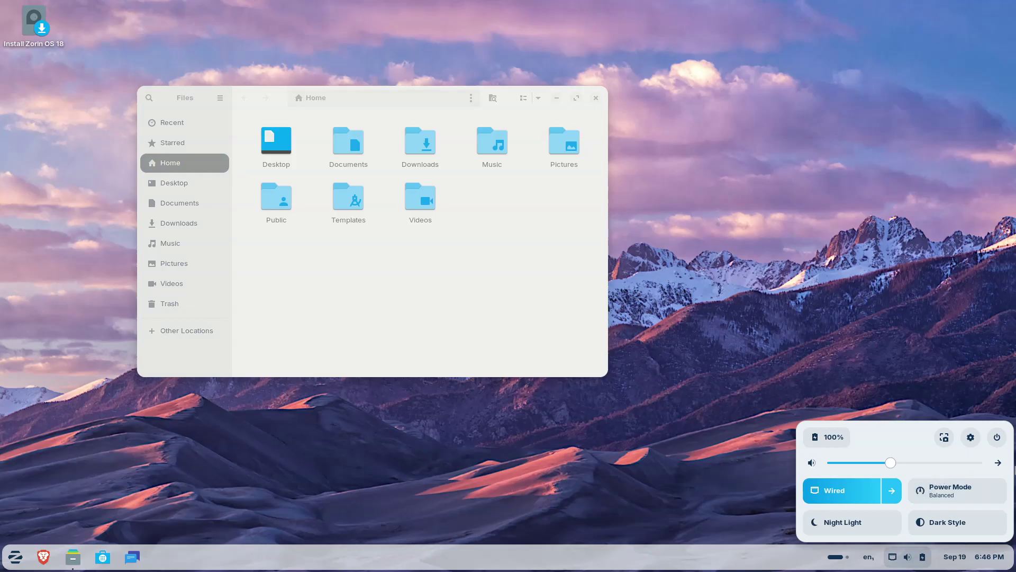
left_click(998, 461)
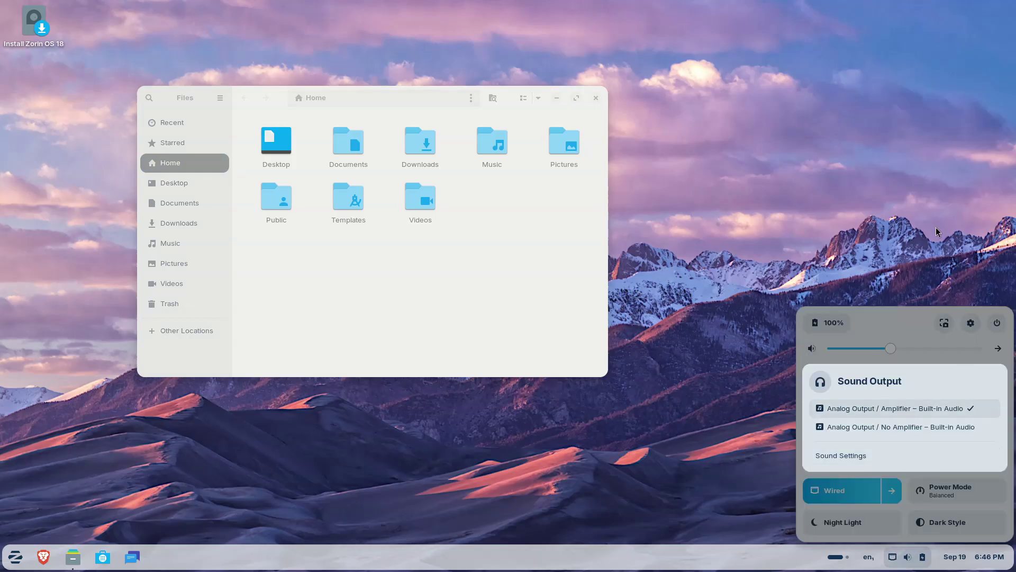
Dismiss the sound output list and look at the calendar and notifications, closing them again
left_click(929, 474)
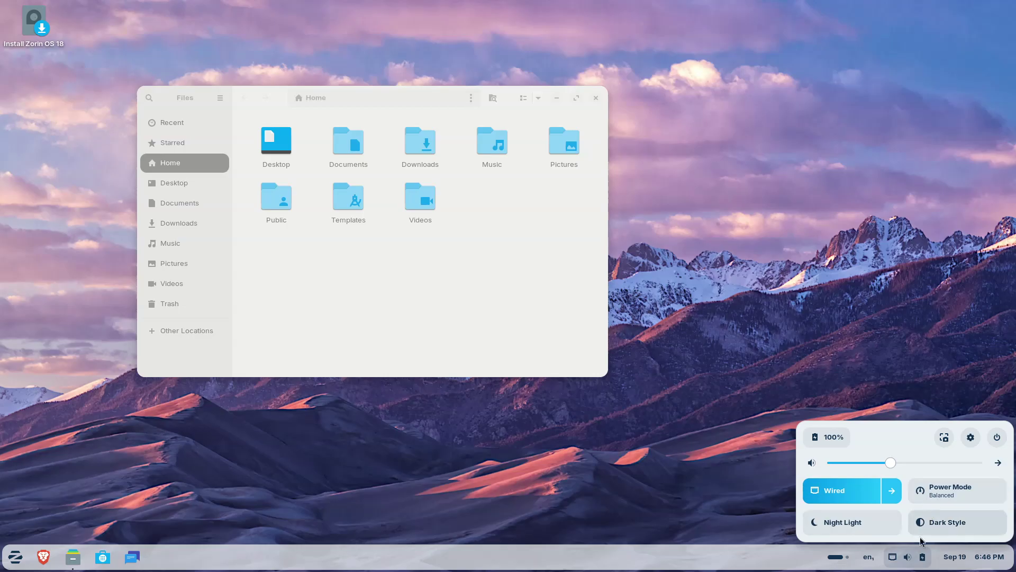
left_click(955, 557)
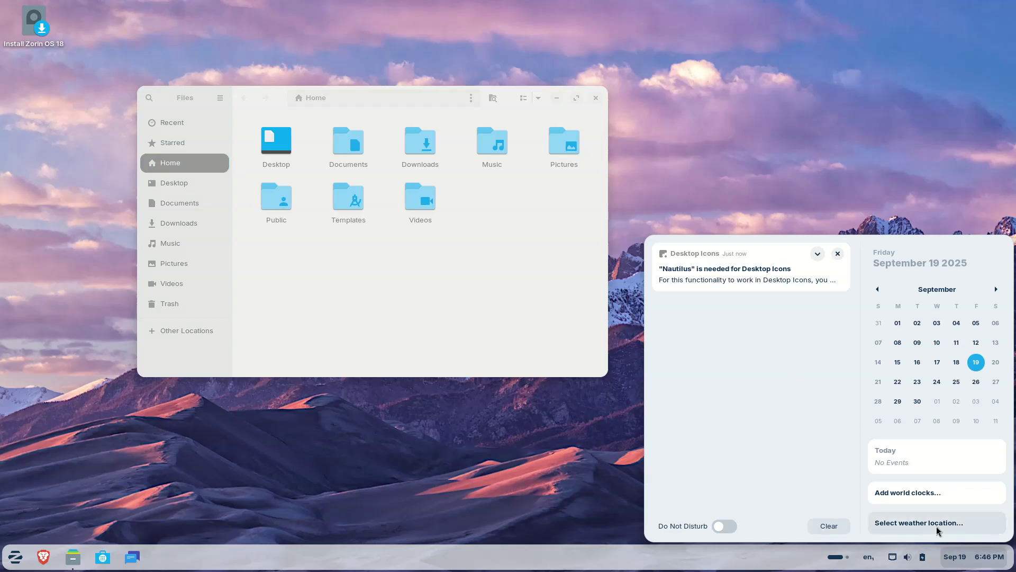
left_click(902, 209)
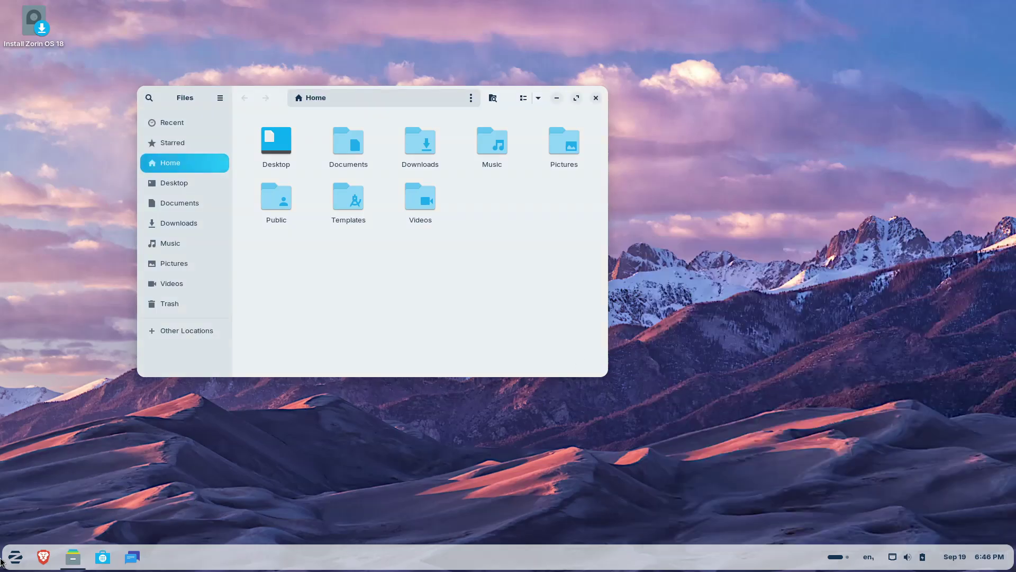
Leave the virtual machine's full-screen mode, switch to Firefox and play the Speechma audio clip about Windows migrants
left_click(16, 557)
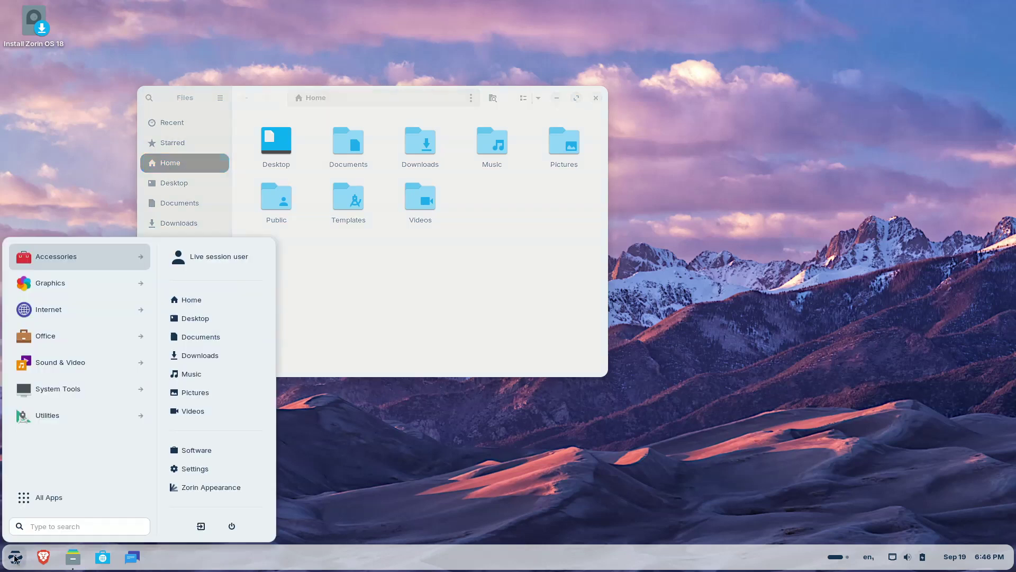
key("ctrl+f")
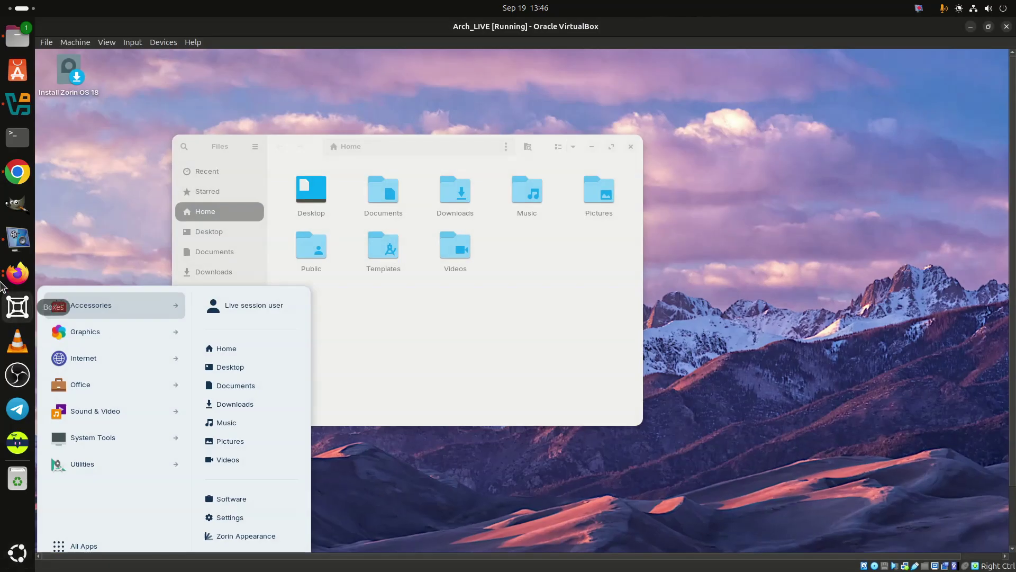
left_click(18, 272)
left_click(87, 294)
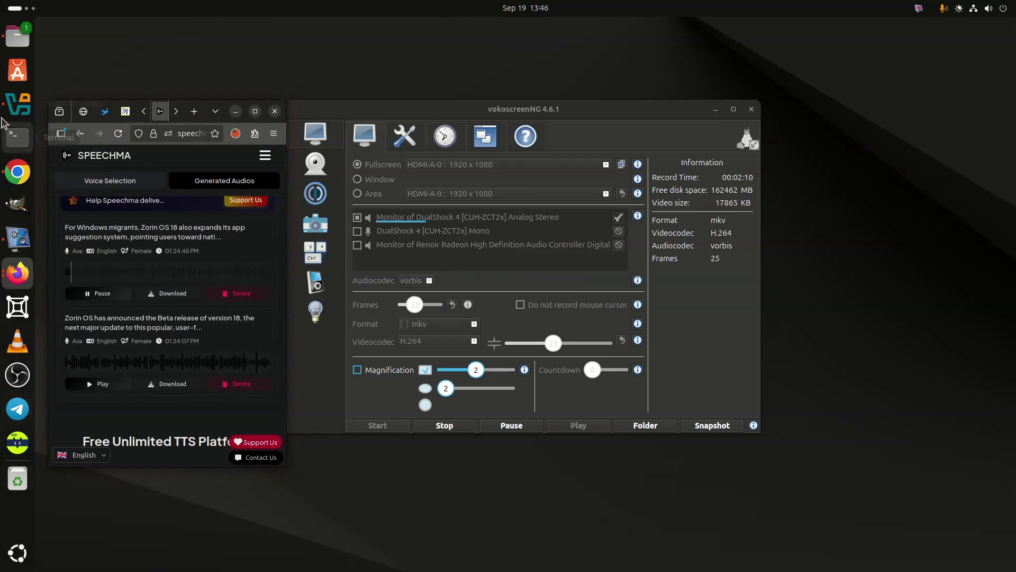
Switch back to the VirtualBox window and put the virtual machine into full-screen mode
left_click(32, 106)
left_click(122, 208)
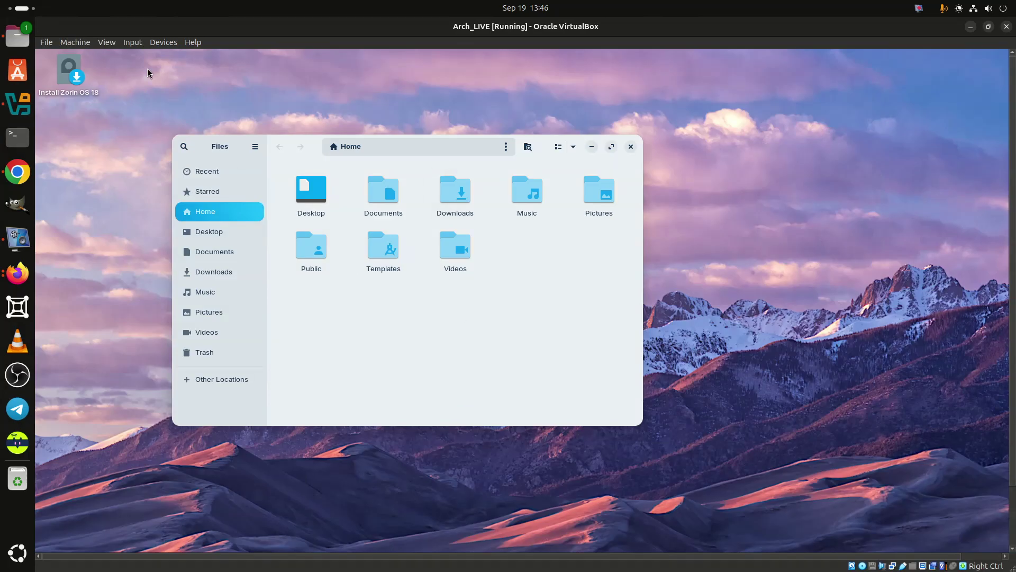
left_click(106, 42)
left_click(122, 54)
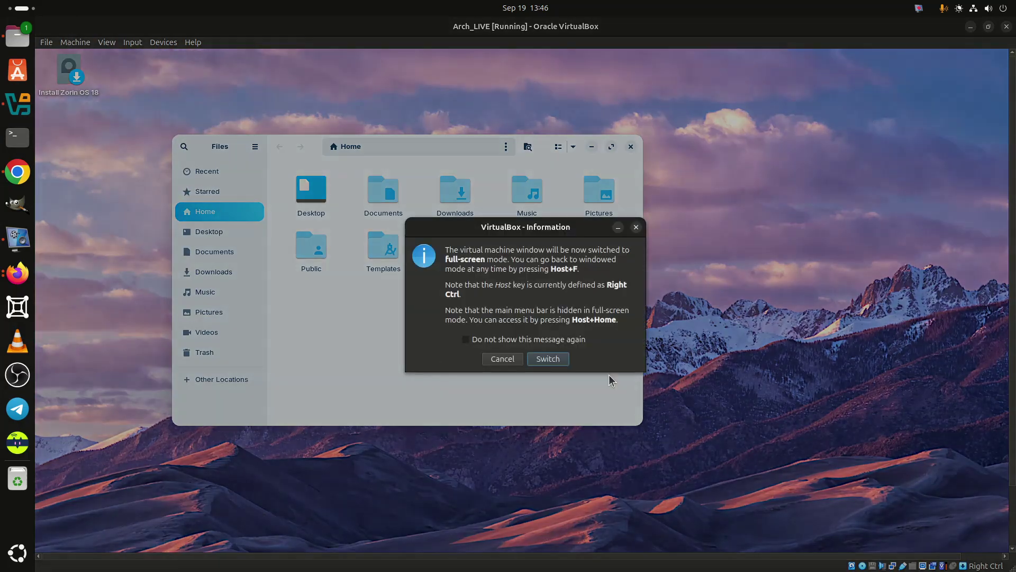
left_click(545, 359)
Open Zorin Appearance and place the Files window and the Zorin Appearance window side by side on the desktop's upper part
left_click(16, 557)
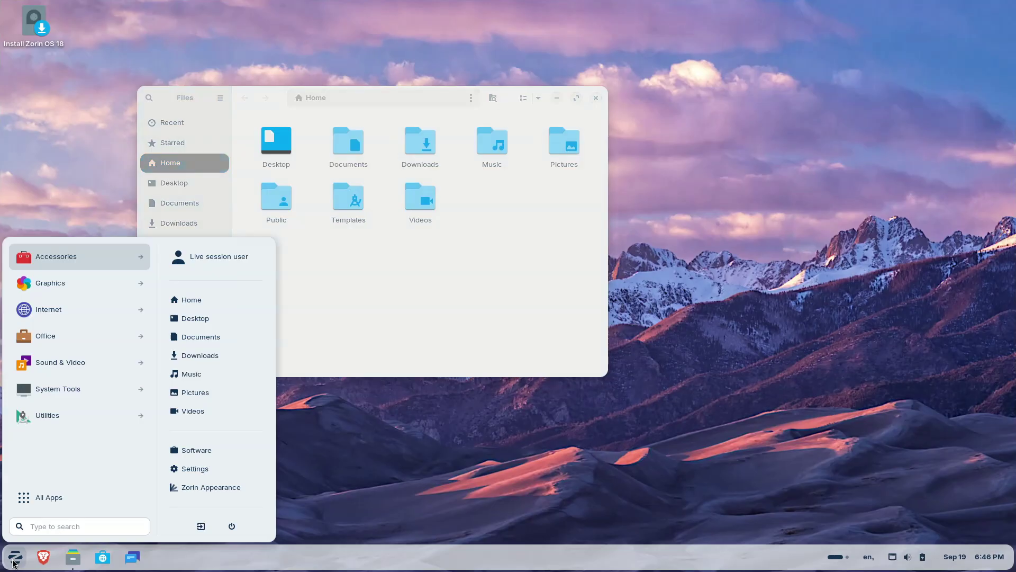
left_click(224, 483)
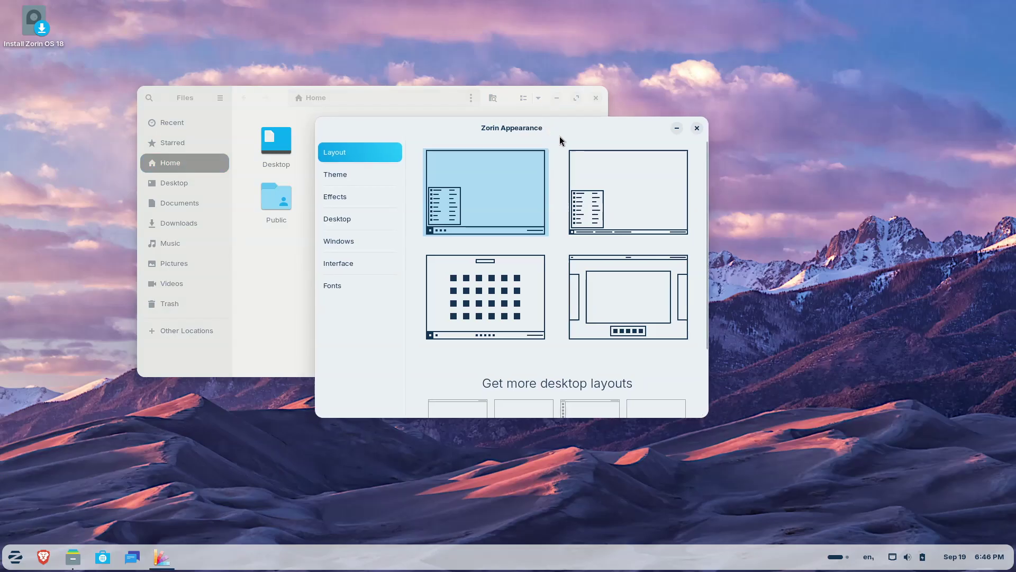
left_click_drag(560, 133, 728, 192)
left_click(451, 137)
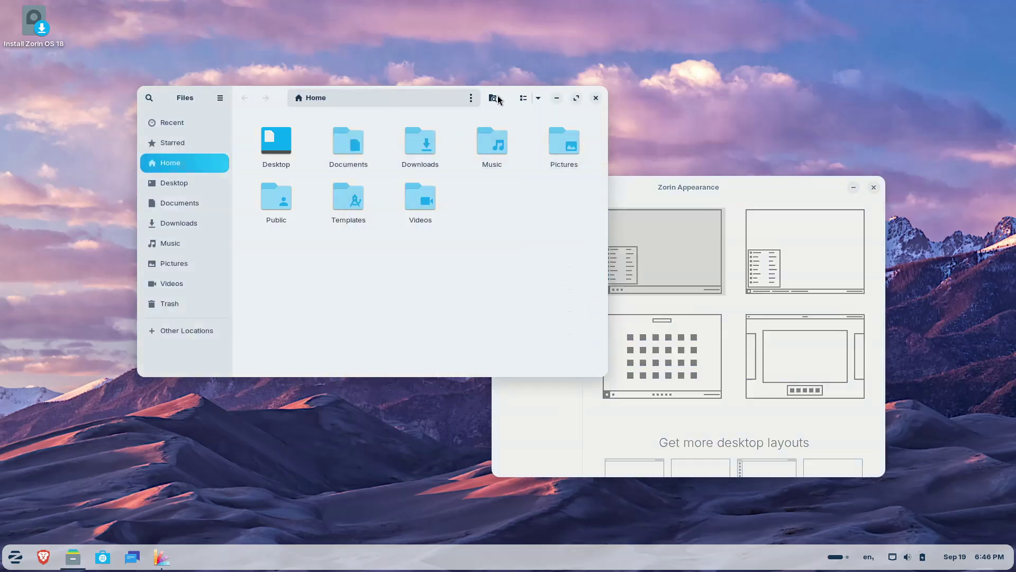
left_click_drag(497, 100, 380, 68)
left_click_drag(758, 183, 789, 104)
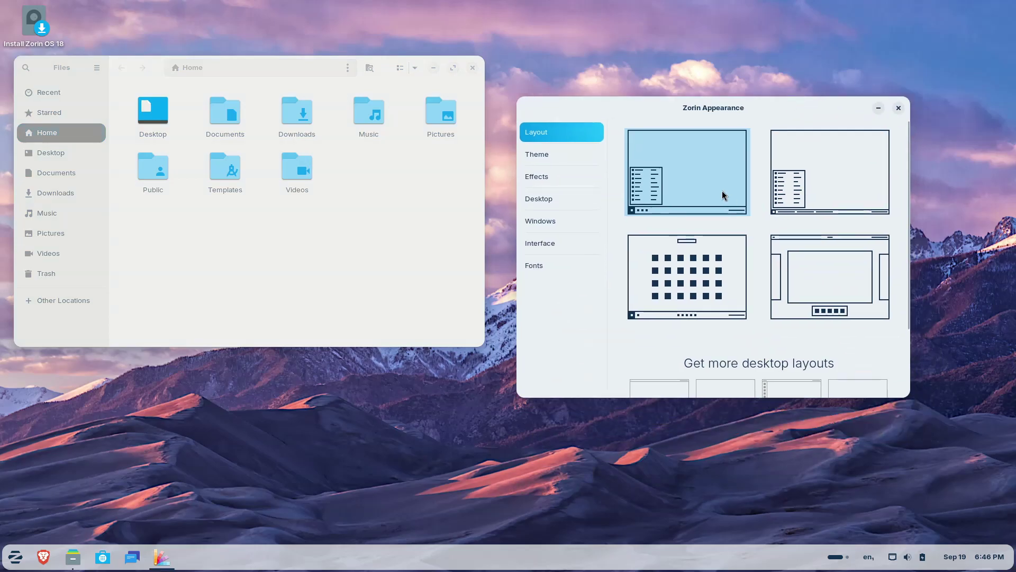
Set the Zorin theme style to dark and view the Other theme options
left_click(583, 160)
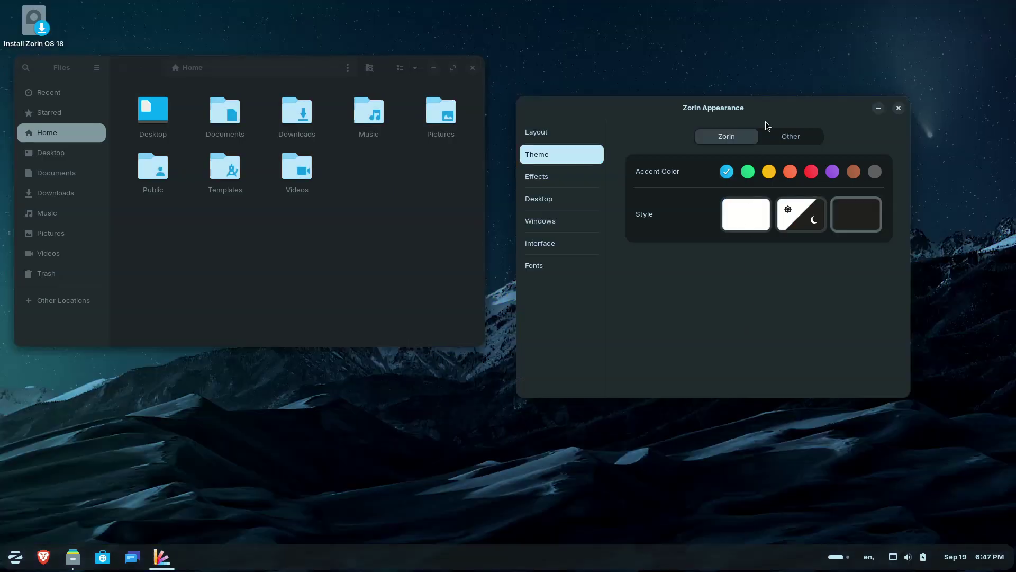
left_click(798, 136)
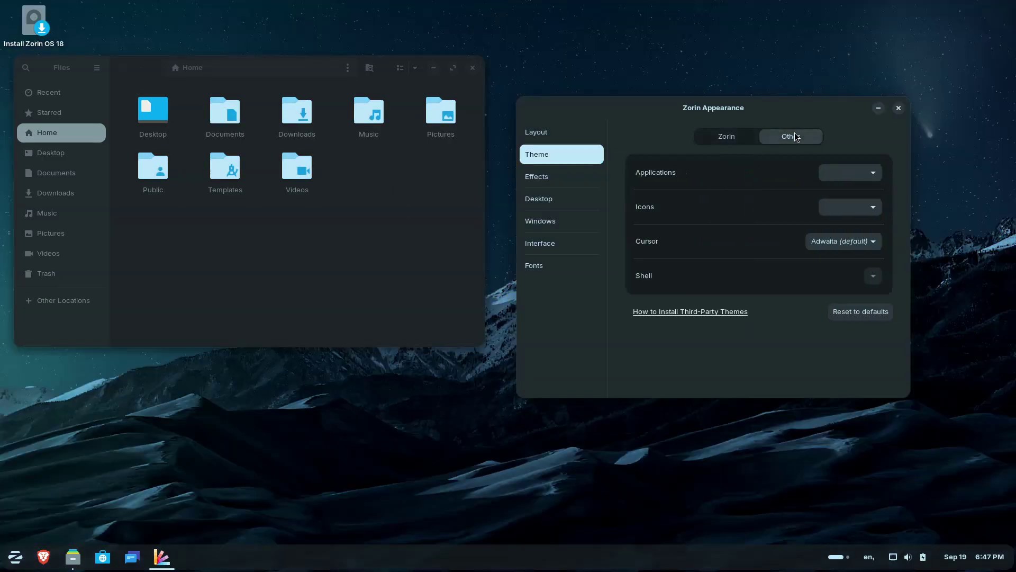
Look through the Effects, Desktop, Interface and Fonts settings in Zorin Appearance
left_click(572, 197)
left_click(570, 207)
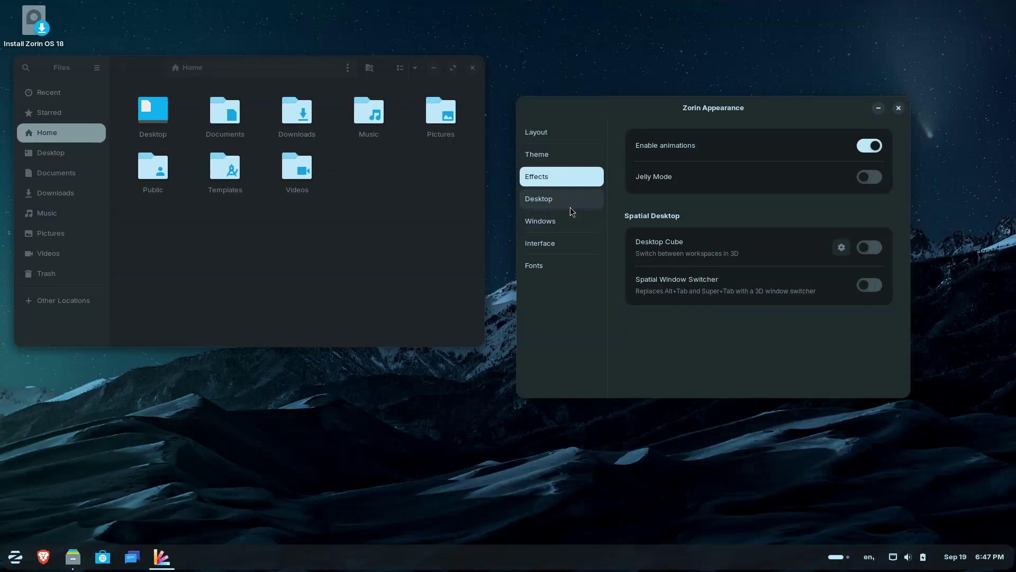
left_click(569, 221)
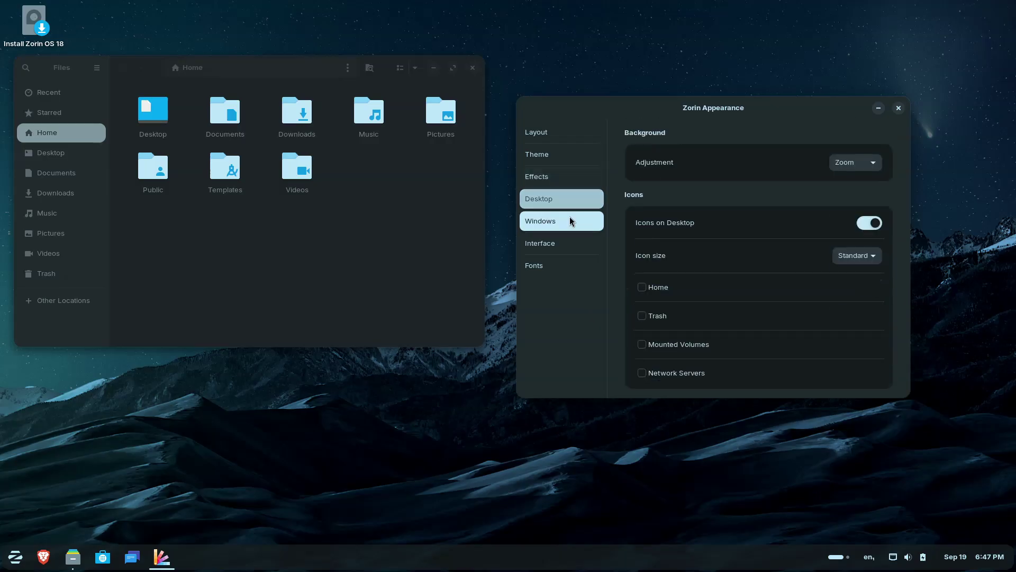
left_click(567, 242)
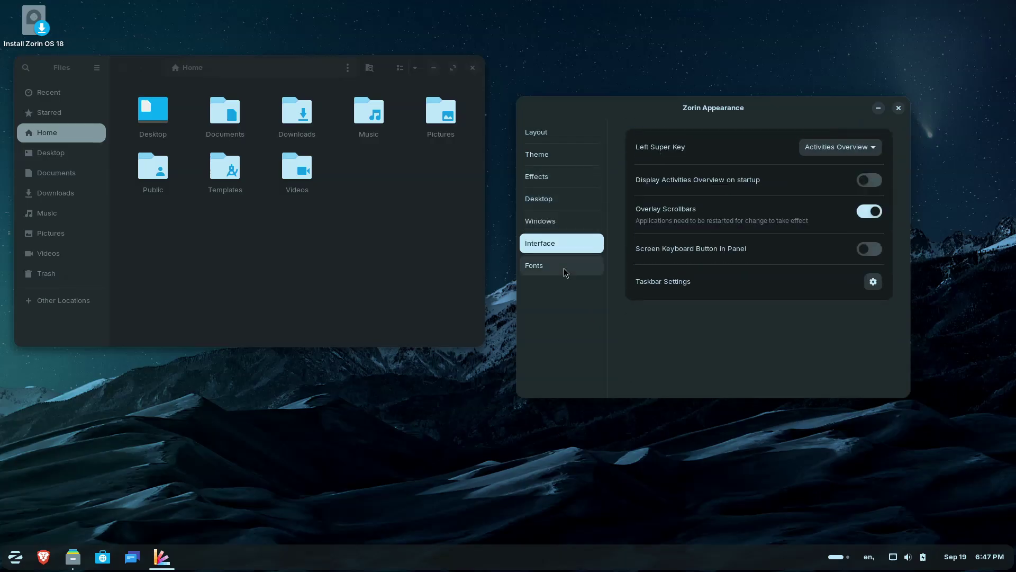
left_click(561, 265)
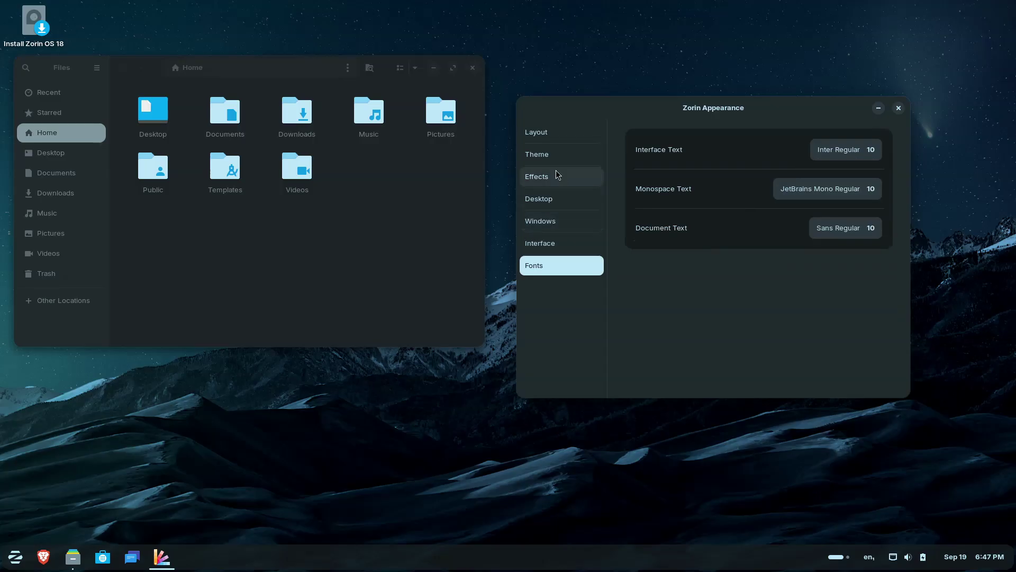
Set the Zorin theme style to light and close Zorin Appearance
left_click(555, 155)
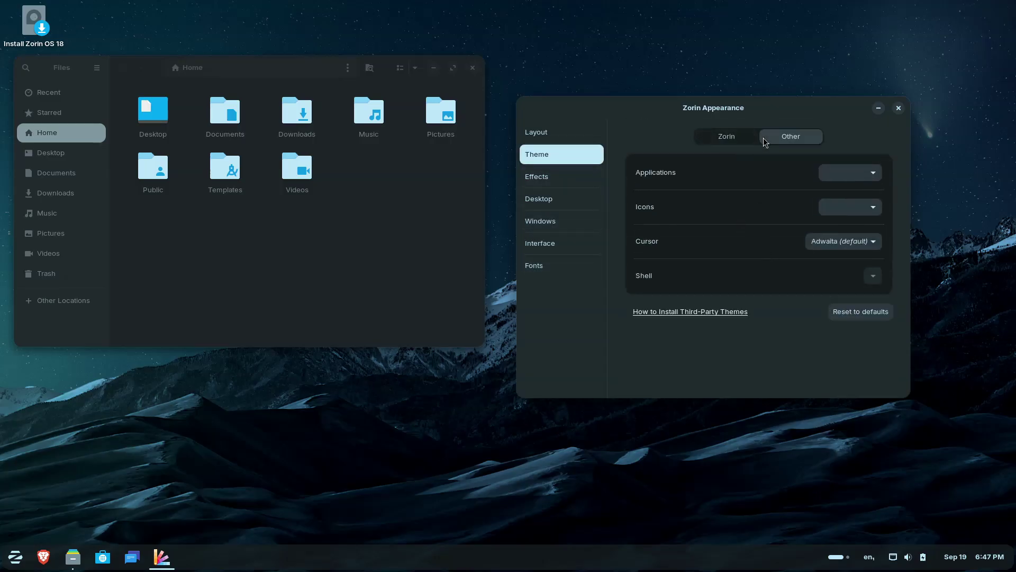
left_click(744, 138)
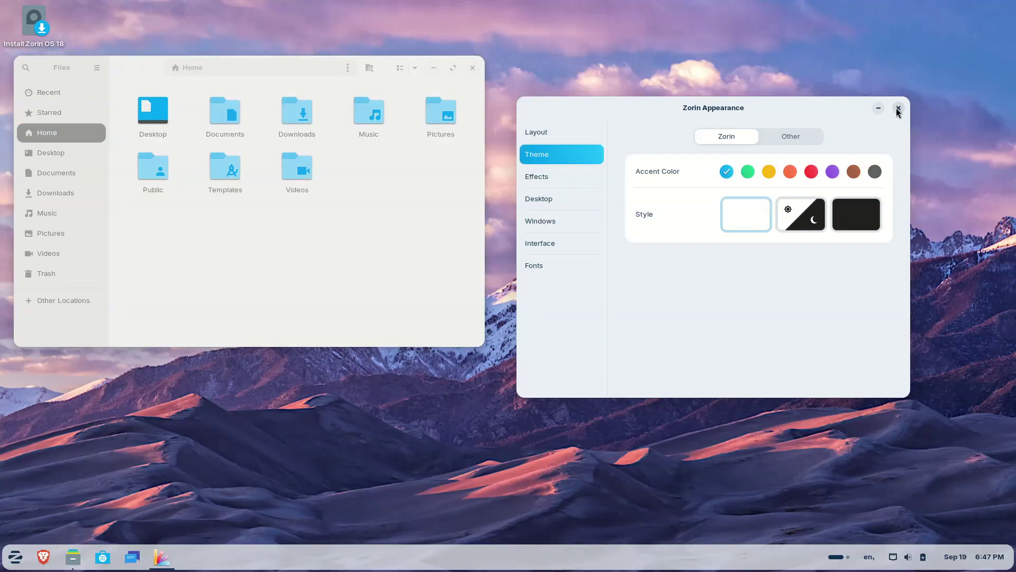
left_click(898, 107)
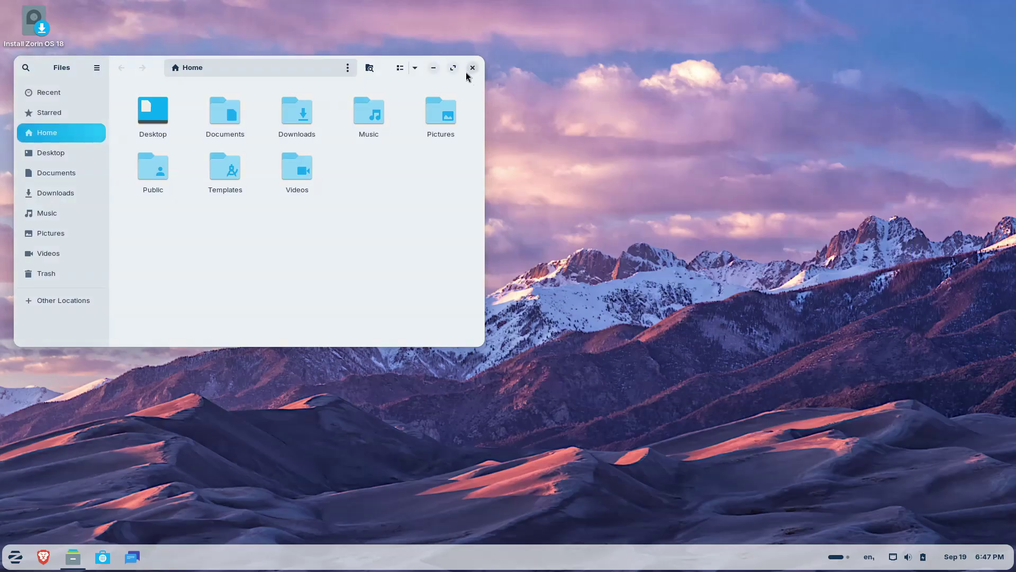
Move the Files window toward the upper right of the desktop and view the Accessories and Graphics apps in the Zorin menu
left_click_drag(149, 67, 578, 47)
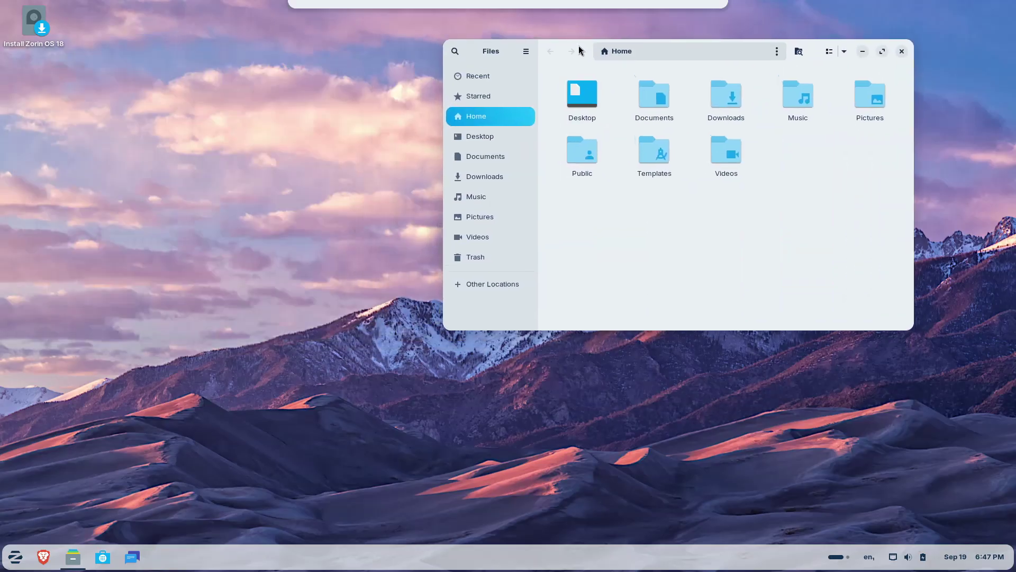
left_click(14, 557)
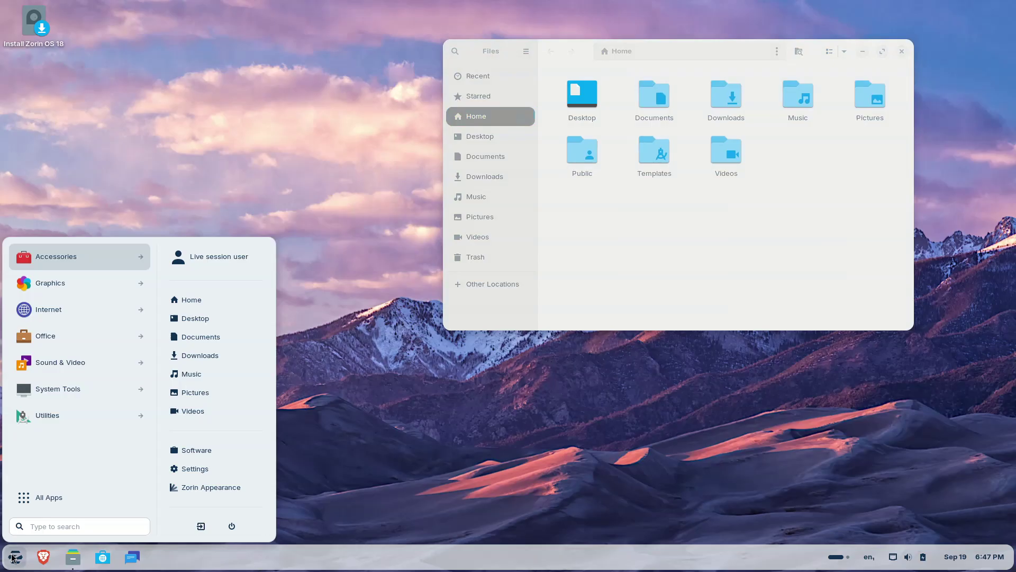
left_click(84, 265)
left_click(55, 500)
left_click(132, 290)
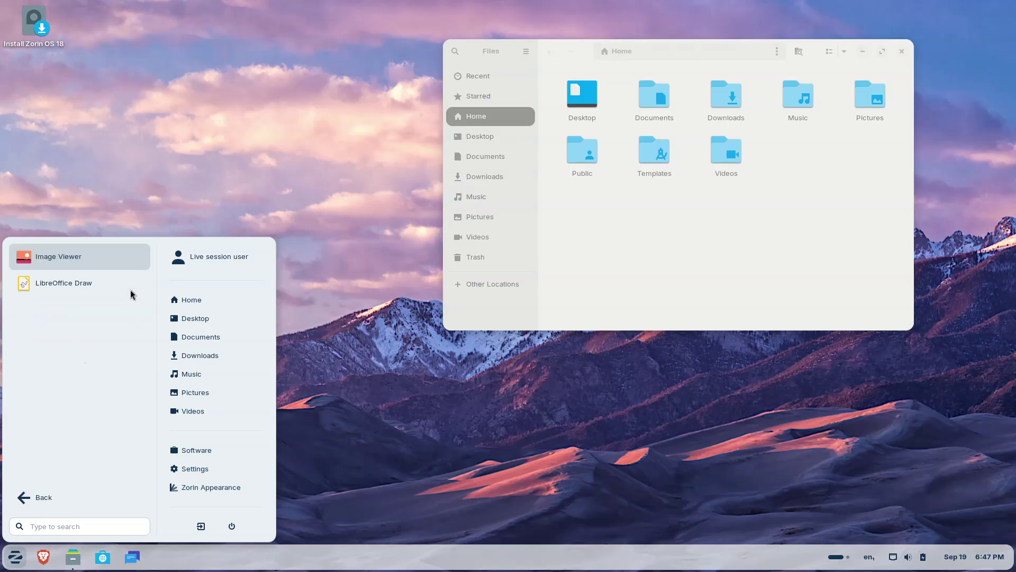
left_click(53, 498)
View the Internet and Office apps in the Zorin menu and return to the category list
left_click(113, 318)
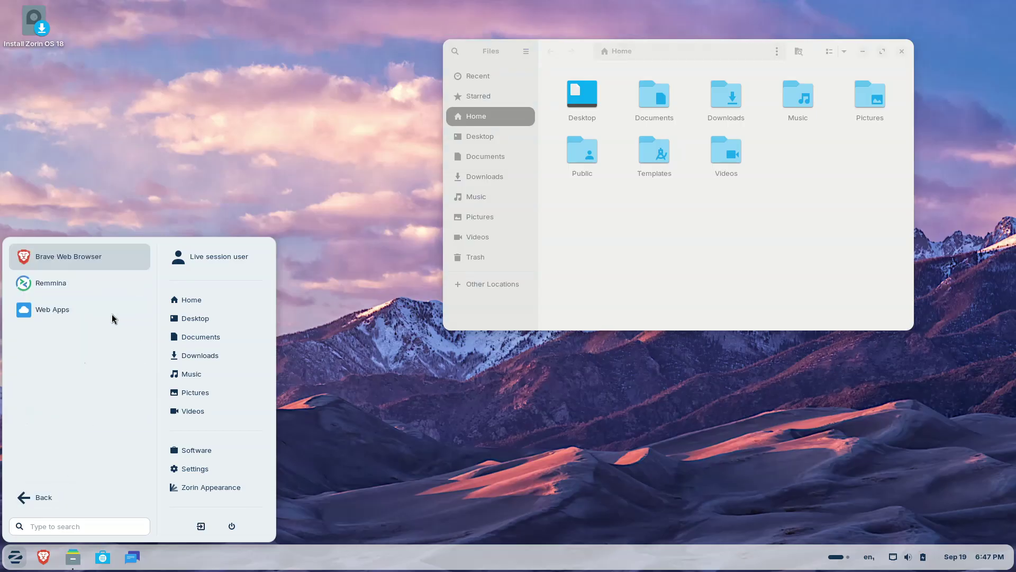
left_click(59, 499)
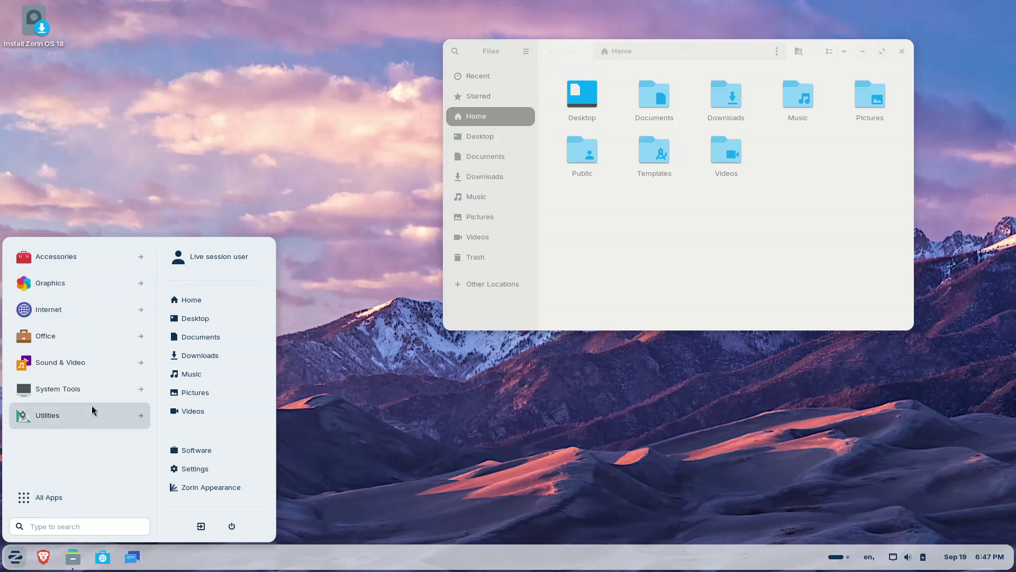
left_click(114, 344)
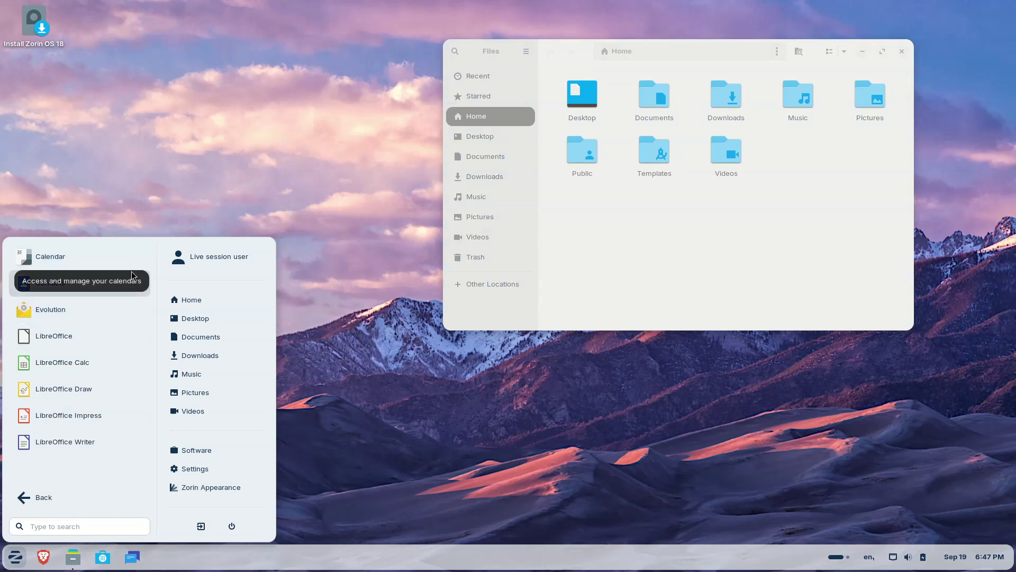
left_click(74, 509)
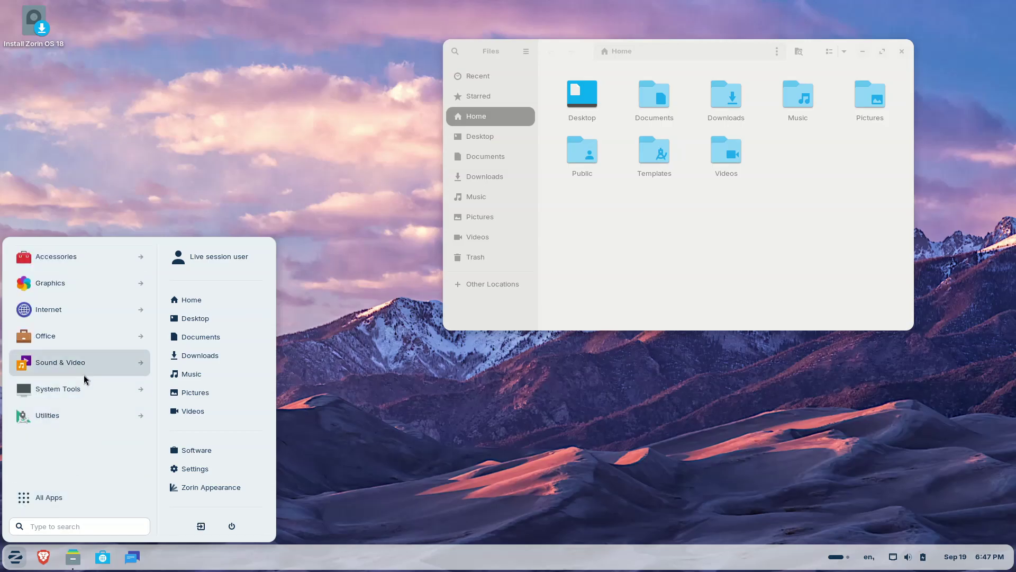
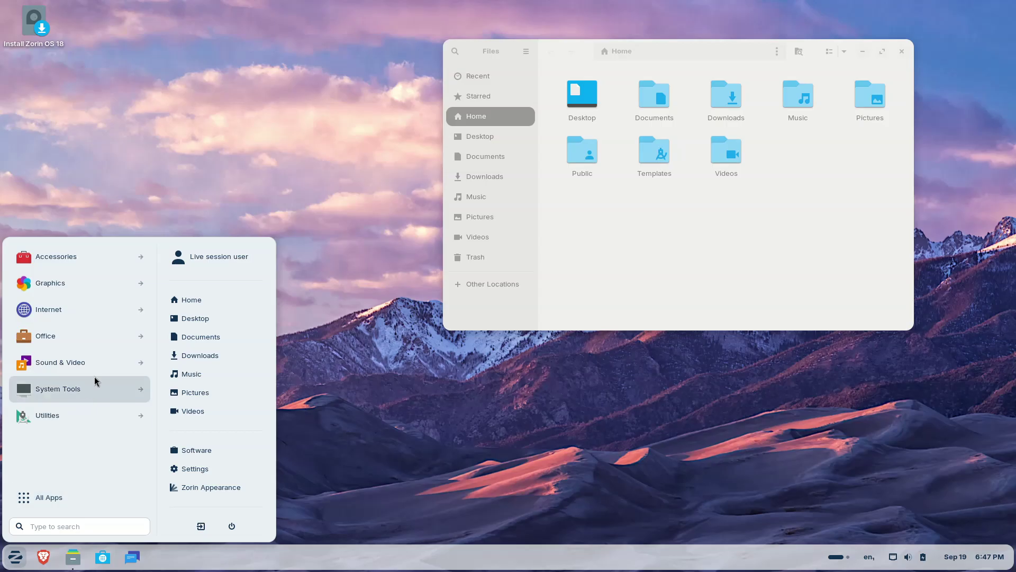
Look through all System Tools and Utilities apps in the Zorin menu and return to the category list
left_click(95, 377)
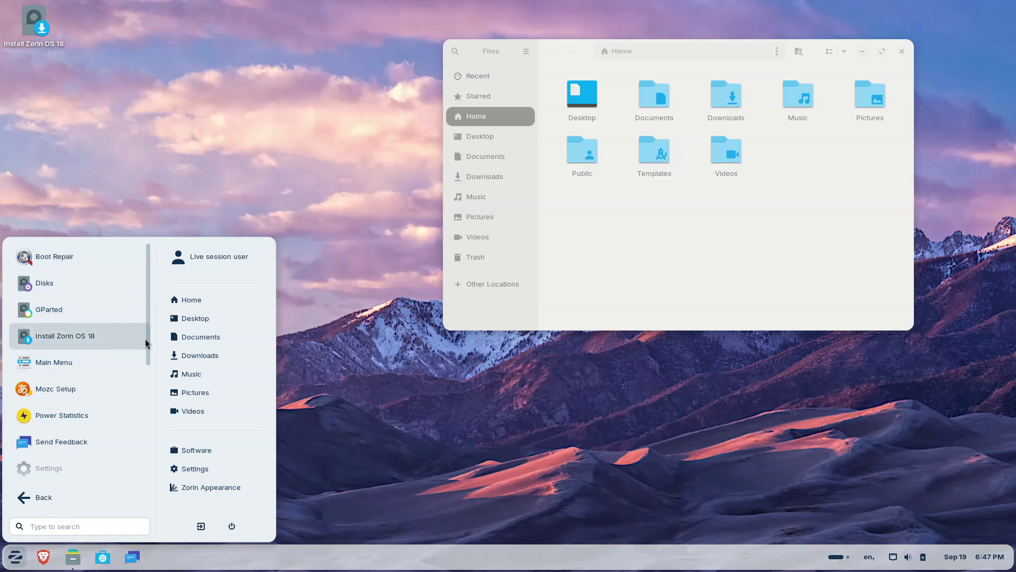
left_click_drag(149, 346, 138, 484)
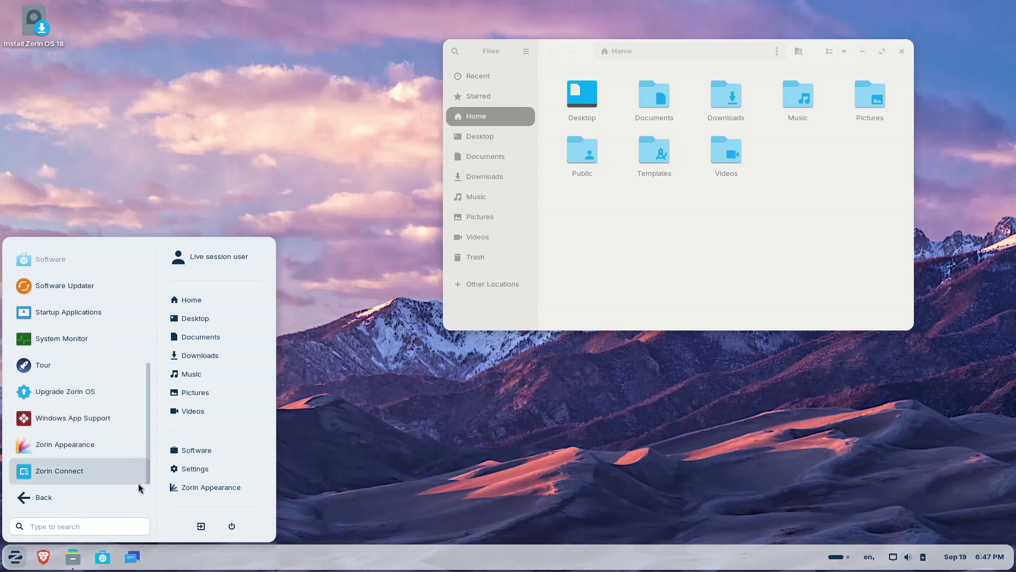
left_click(110, 497)
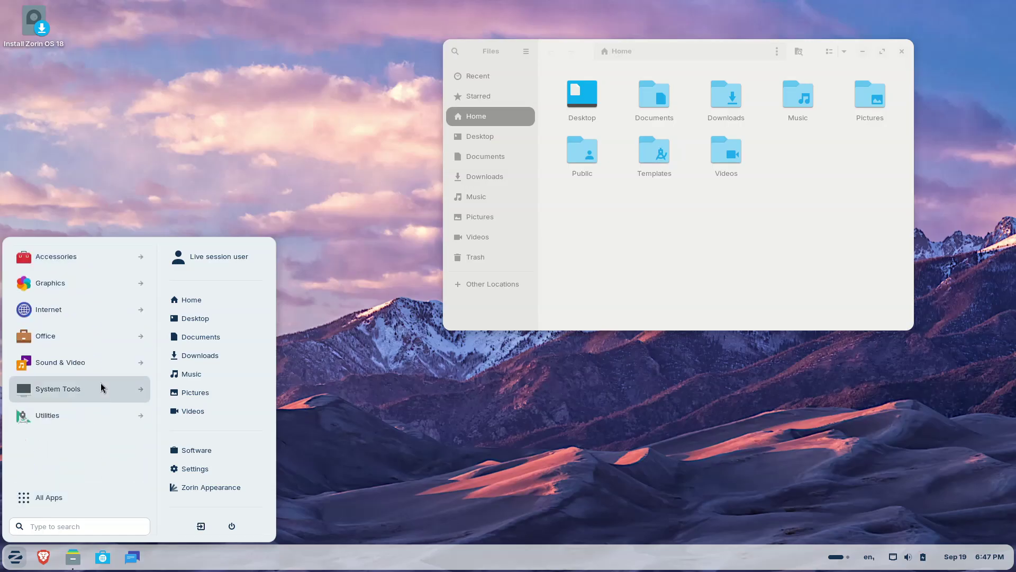
left_click(103, 400)
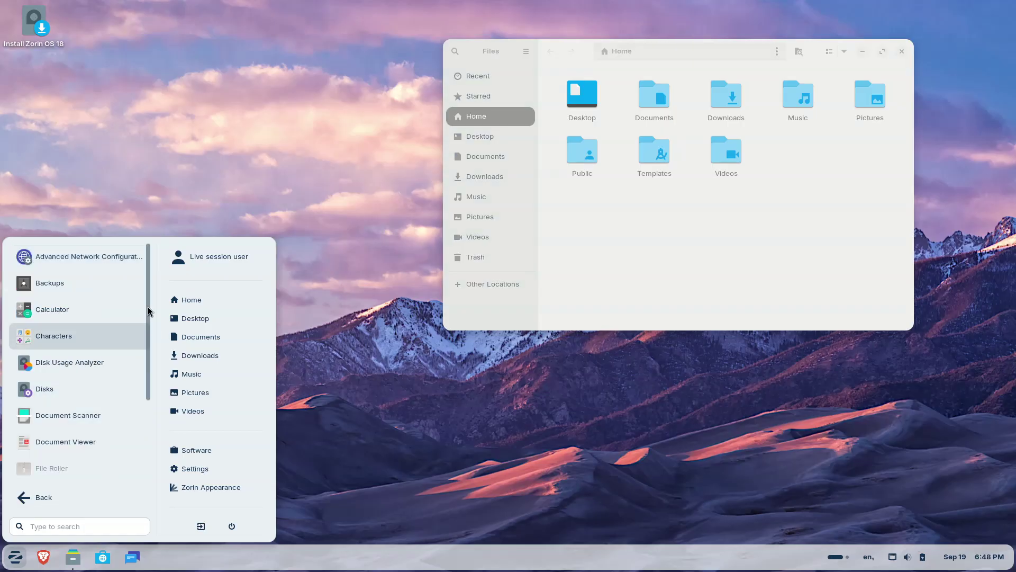
scroll(143, 328, "down", 5)
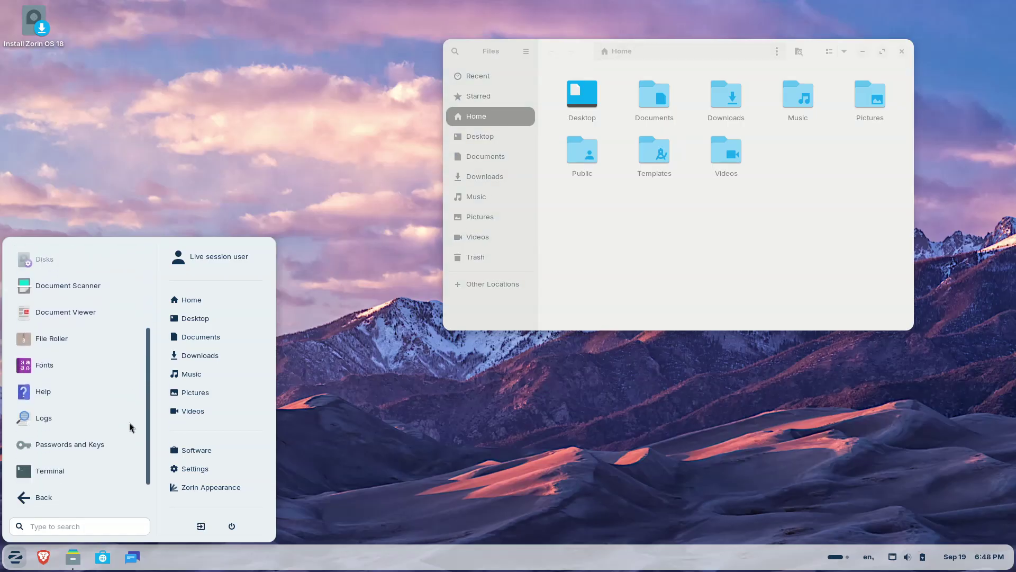
left_click(104, 488)
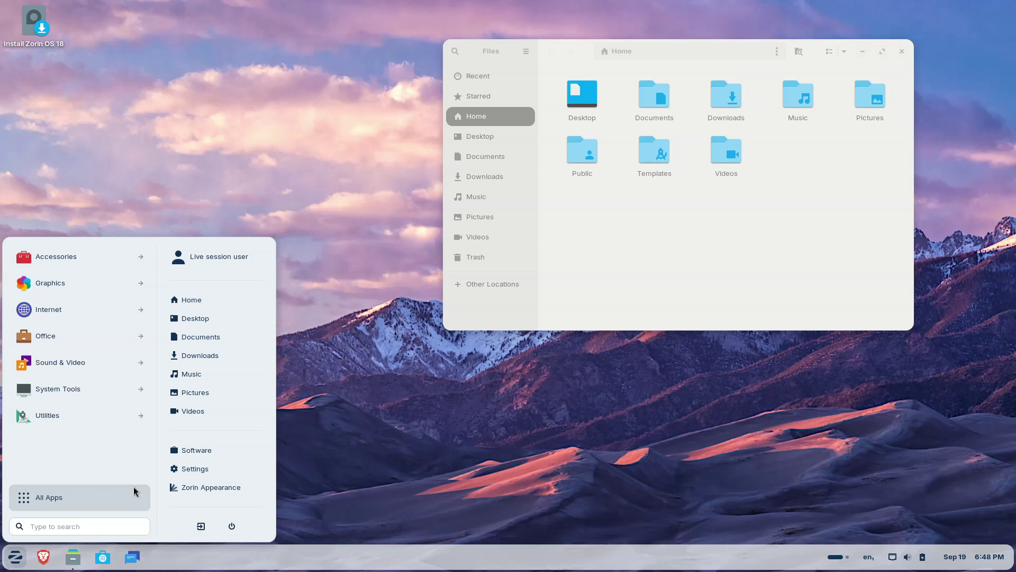
Open Settings, move its window toward the left side of the desktop and check the display orientation setting
left_click(173, 469)
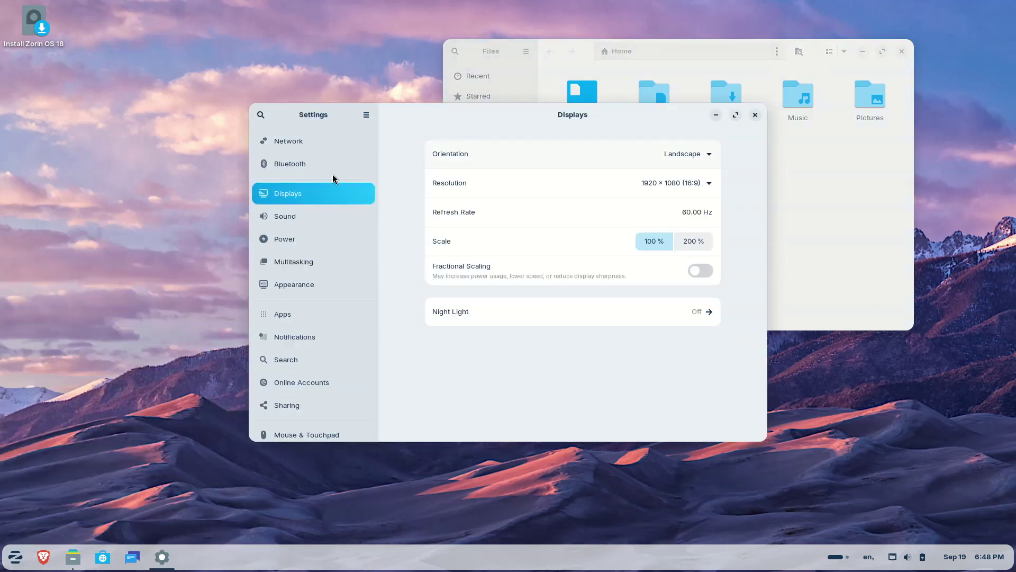
left_click_drag(426, 122, 216, 124)
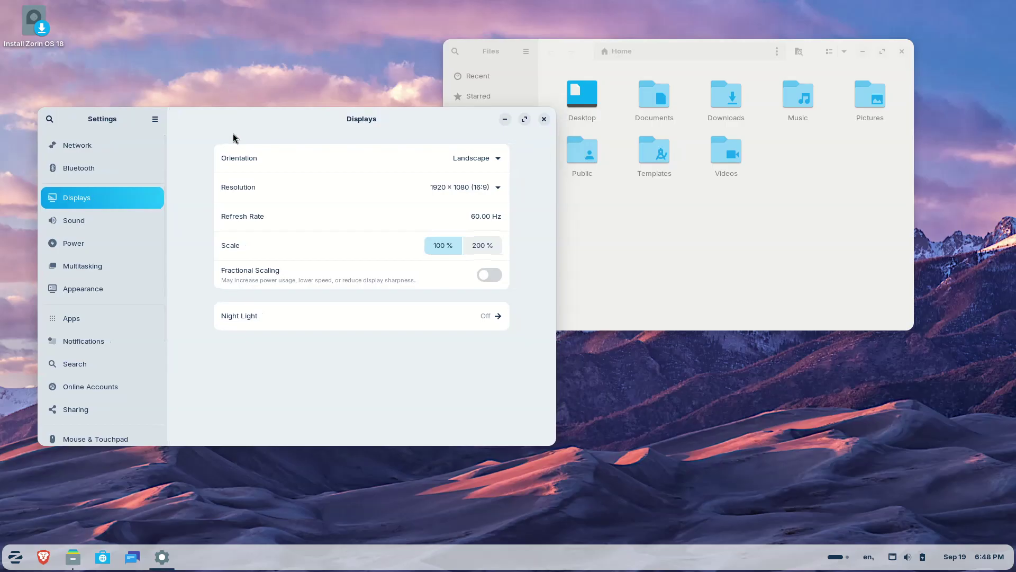
left_click(483, 159)
left_click(484, 160)
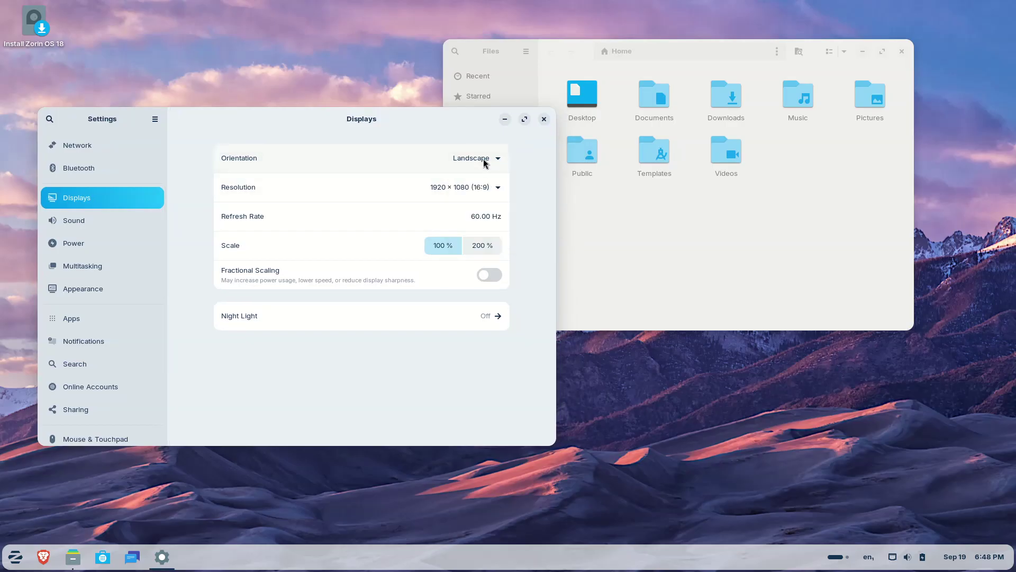
View the Sound and Power settings and move the Files window farther toward the desktop's upper right corner
left_click(108, 223)
scroll(256, 249, "down", 3)
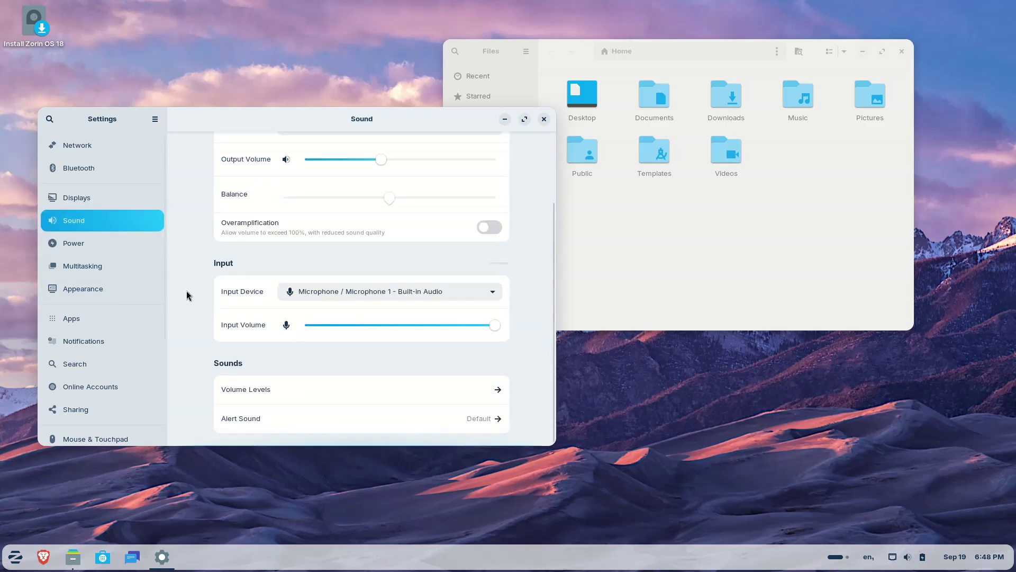
left_click(115, 253)
left_click_drag(697, 60, 781, 37)
left_click(447, 139)
mouse_move(412, 118)
left_mouse_down()
mouse_move(459, 9)
mouse_move(441, 49)
mouse_move(674, 27)
mouse_move(407, 110)
left_mouse_up()
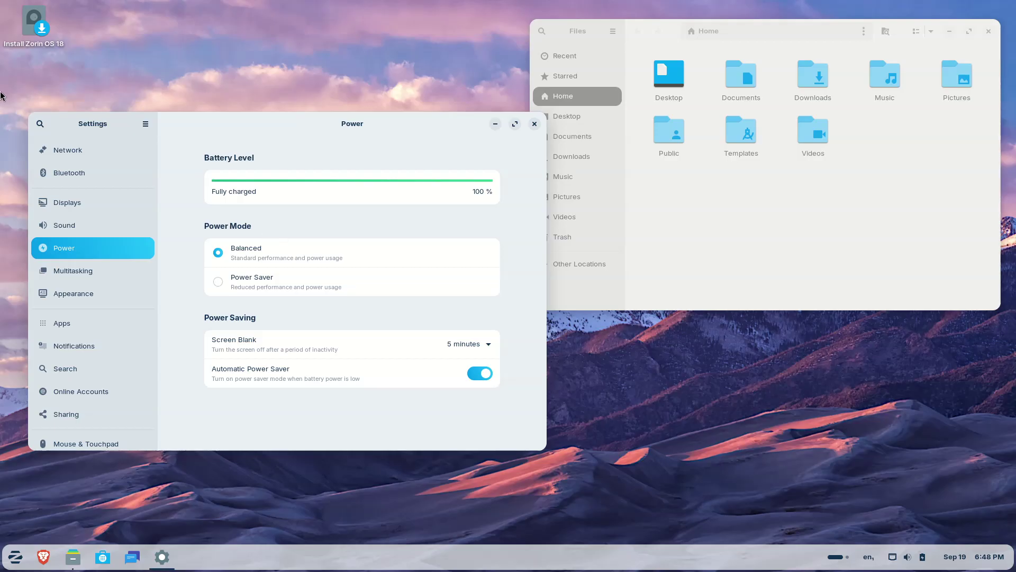
View the Multitasking and Appearance settings and look through the full list of installed apps in Settings
left_click(123, 281)
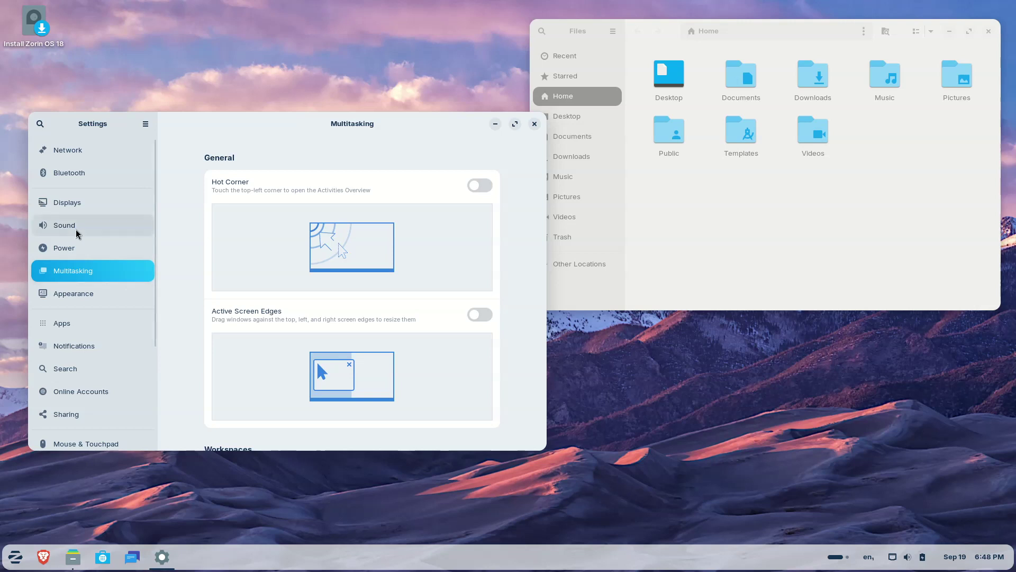
left_click(69, 290)
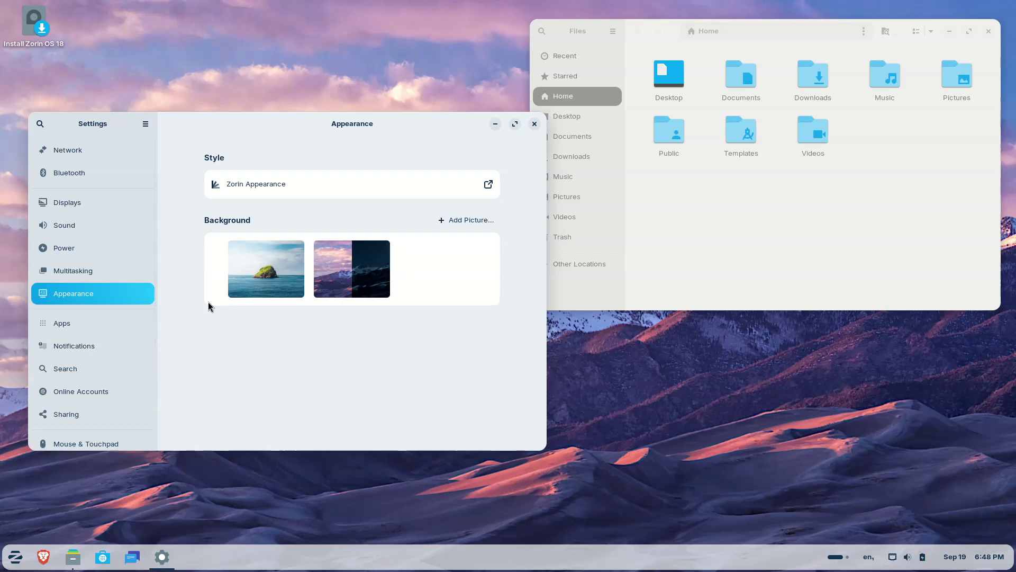
left_click(81, 329)
scroll(202, 287, "down", 20)
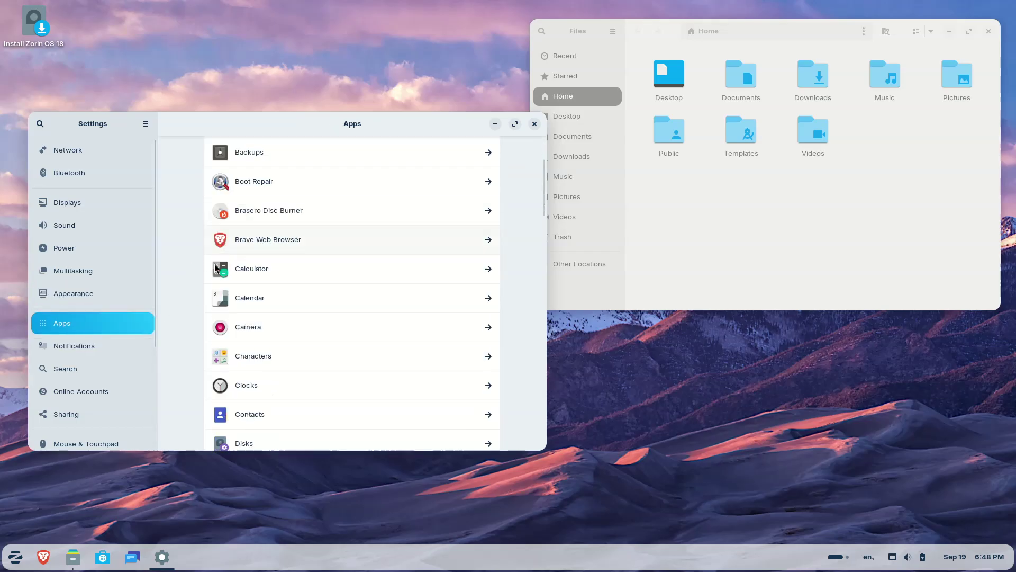
scroll(202, 287, "down", 10)
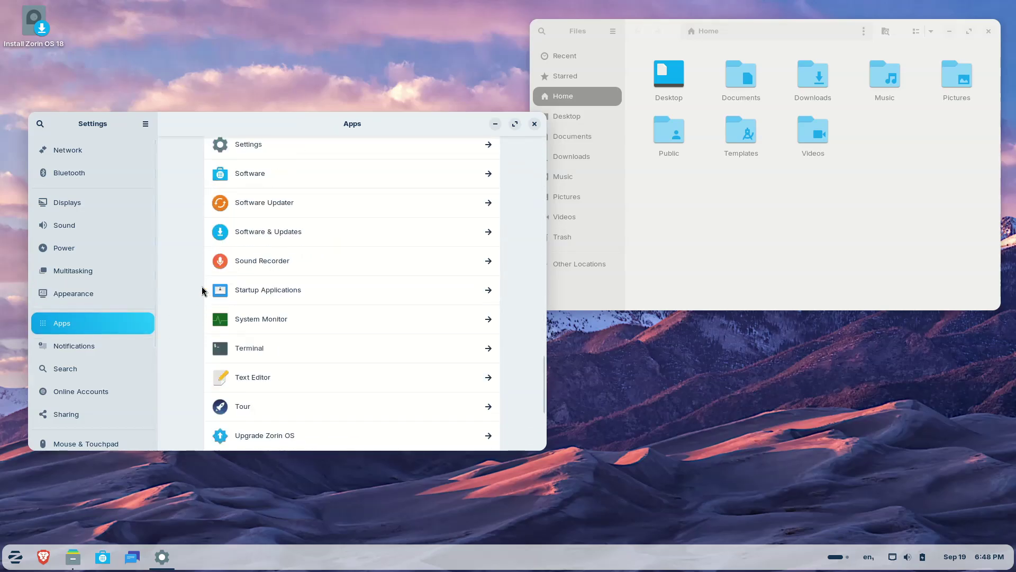
Look through the app notification settings and the search results settings
left_click(141, 353)
scroll(266, 250, "down", 5)
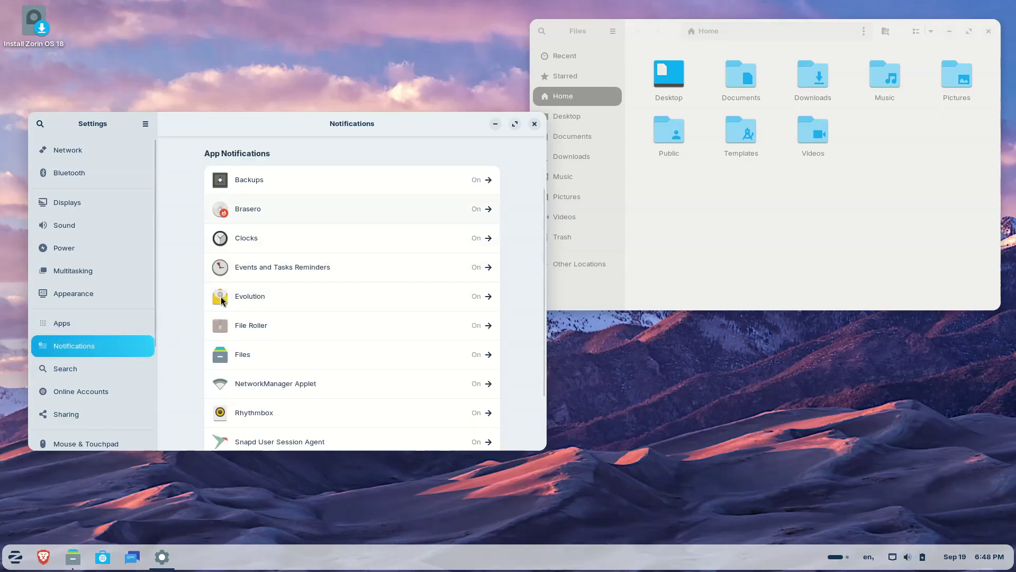
left_click(126, 363)
scroll(191, 286, "down", 5)
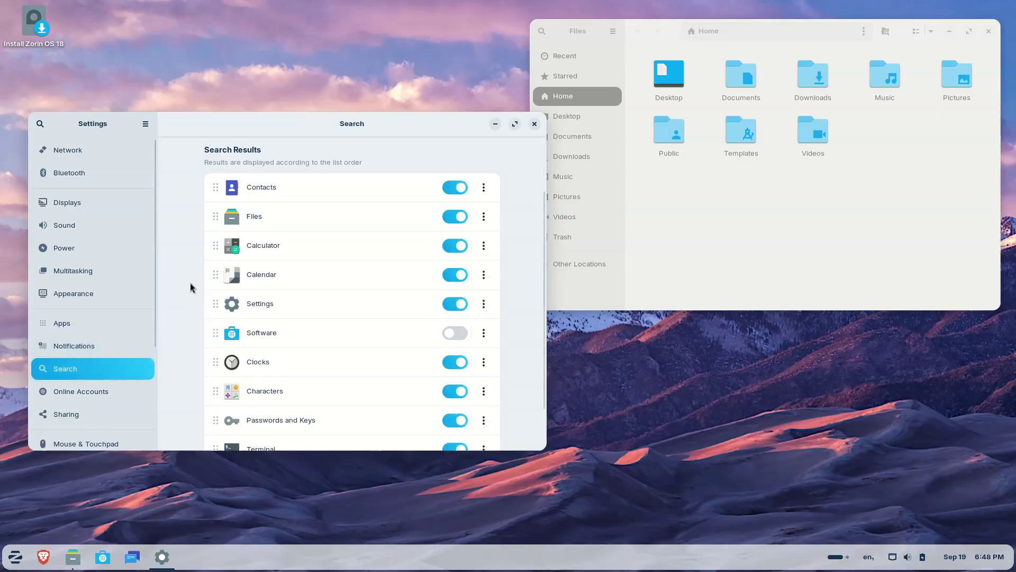
View the Google, Microsoft and Microsoft 365 sign-in dialogs in Online Accounts, closing each without signing in
left_click(136, 389)
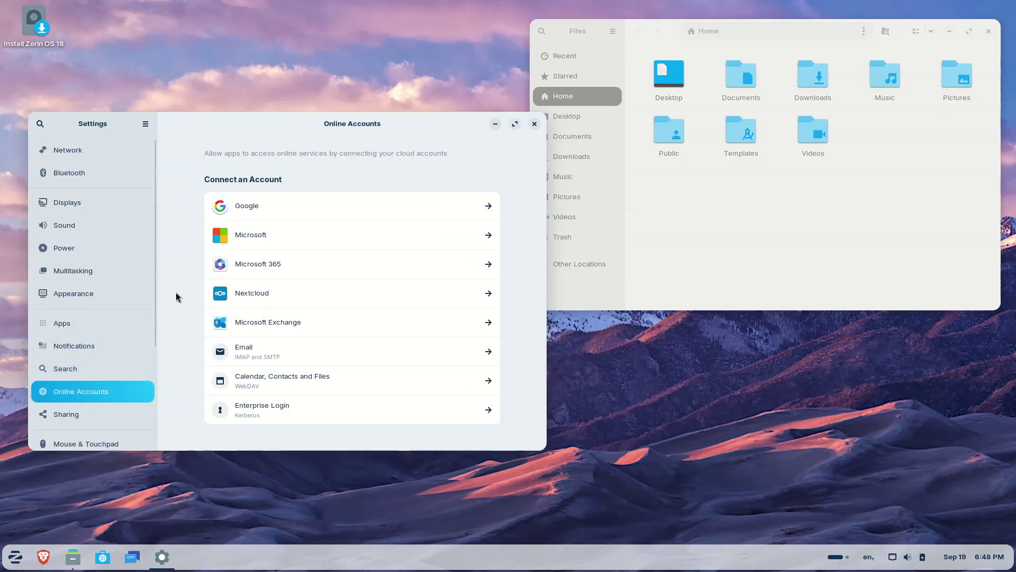
left_click(399, 210)
left_click(401, 181)
left_click(449, 236)
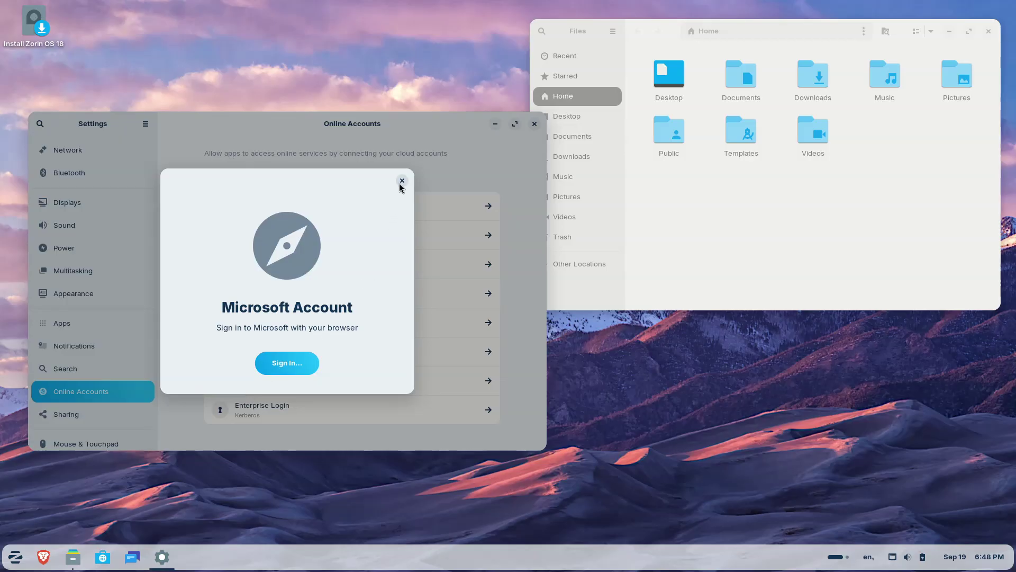
left_click(401, 182)
left_click(382, 264)
left_click(320, 317)
left_click(402, 184)
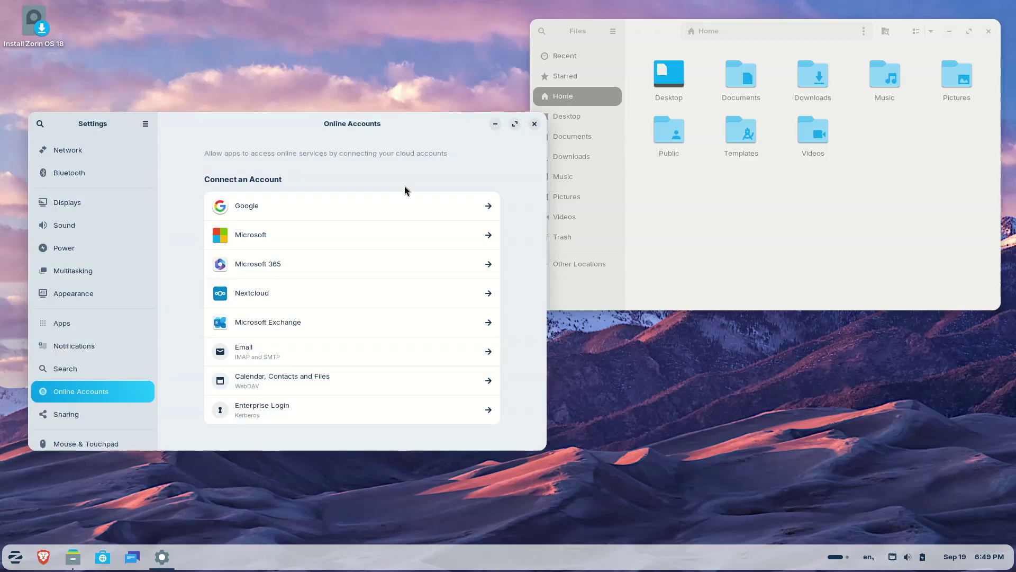
View the Nextcloud and Microsoft Exchange account forms and close each without entering any details
left_click(415, 288)
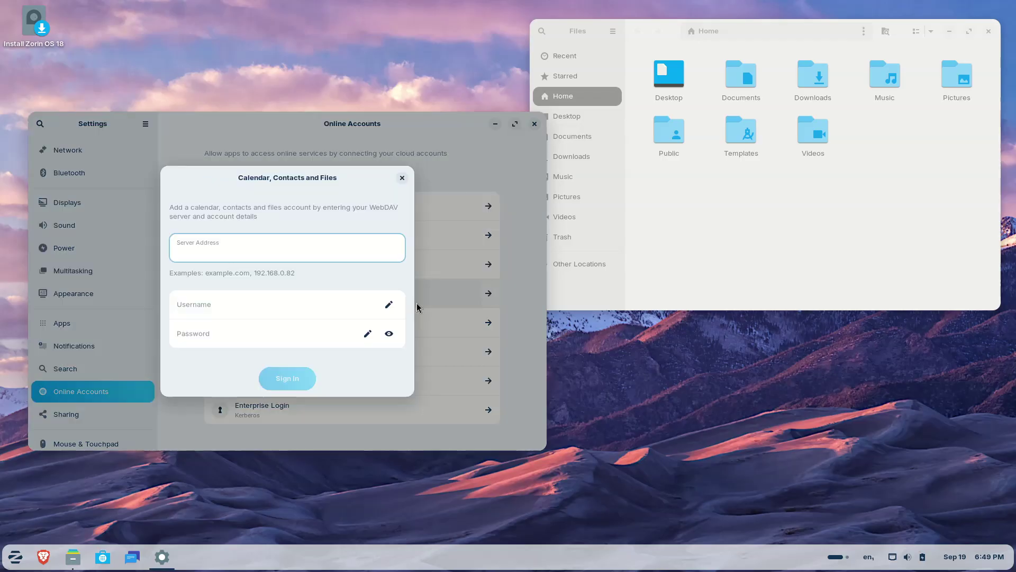
left_click(403, 178)
left_click(388, 316)
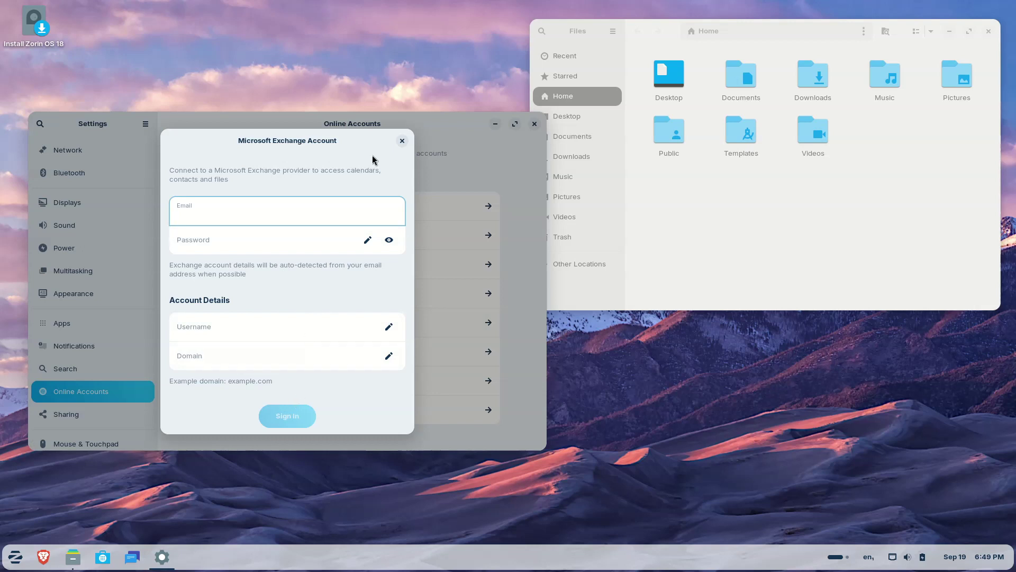
left_click(401, 142)
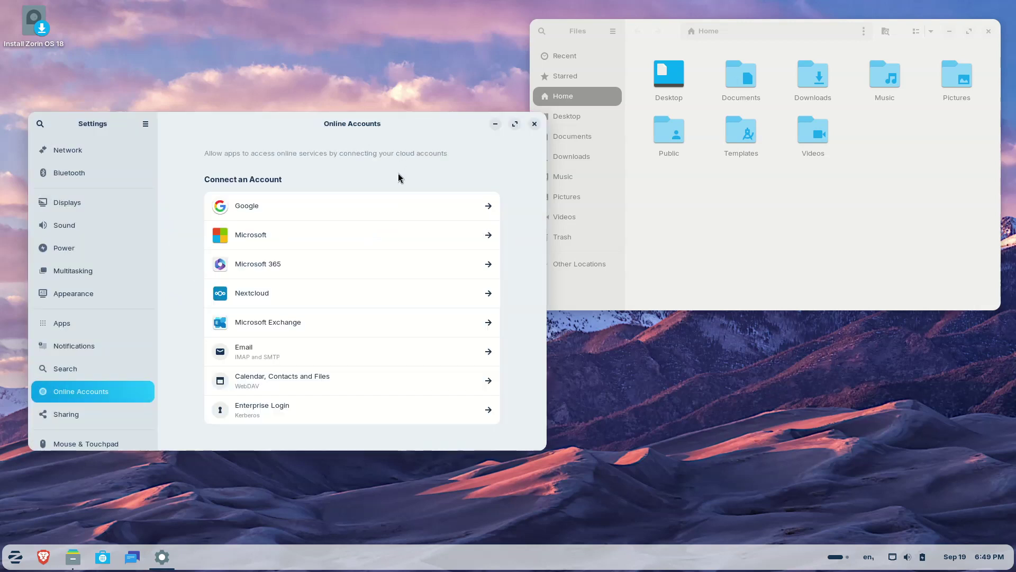
View the Email, WebDAV and Kerberos account forms in Online Accounts, closing each one without signing in
left_click(344, 341)
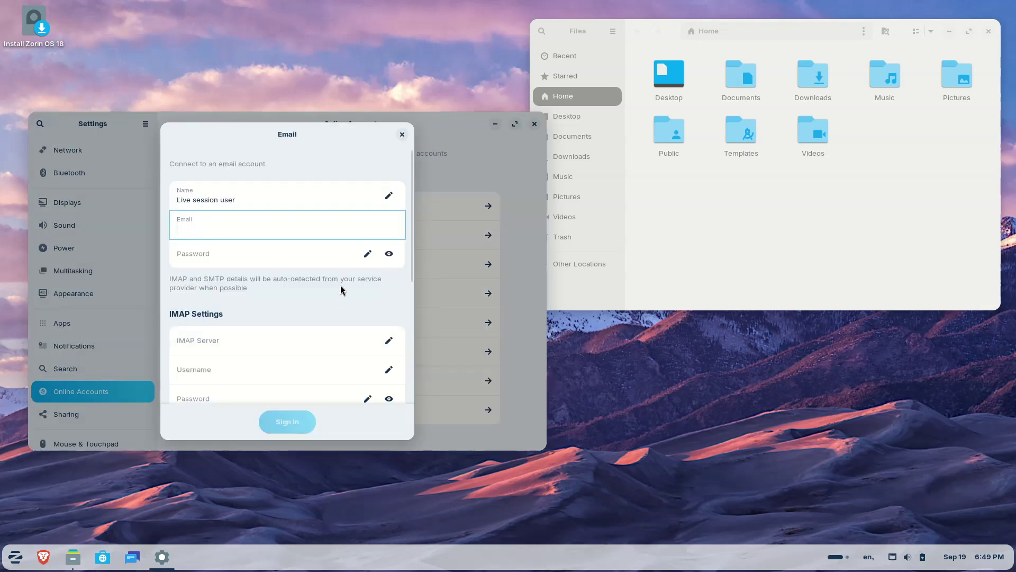
scroll(341, 285, "down", 5)
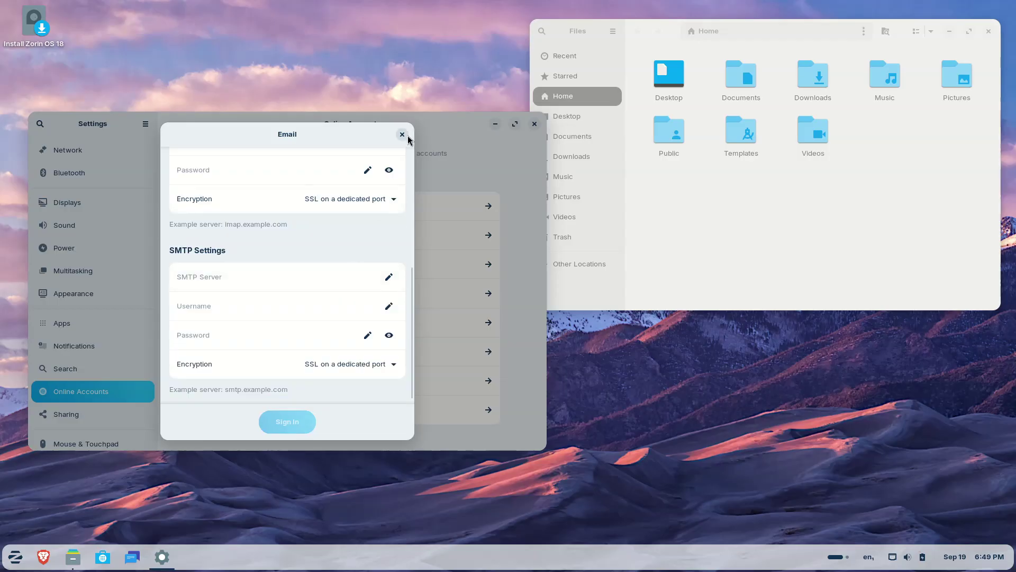
left_click(403, 135)
left_click(351, 376)
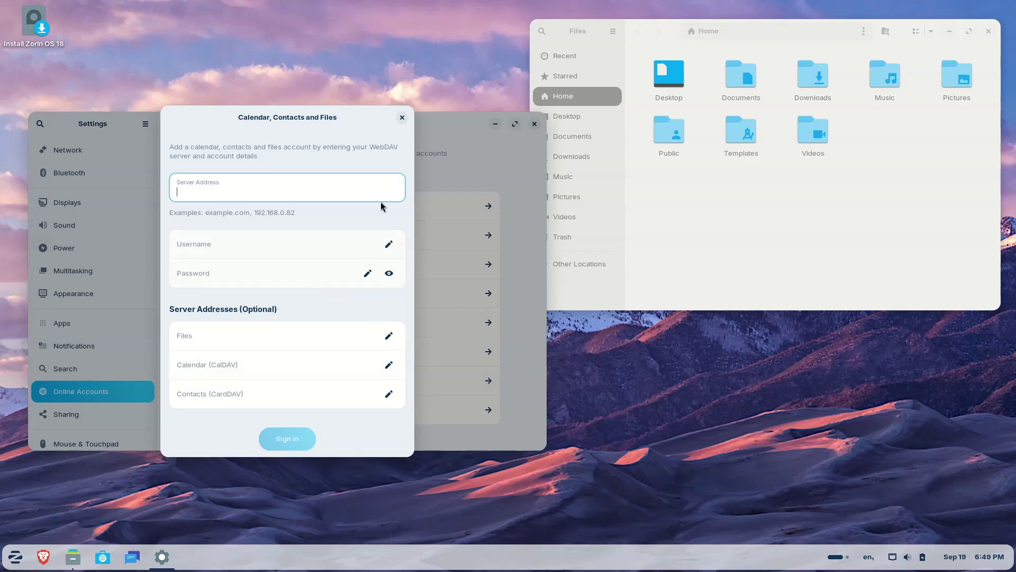
left_click(402, 117)
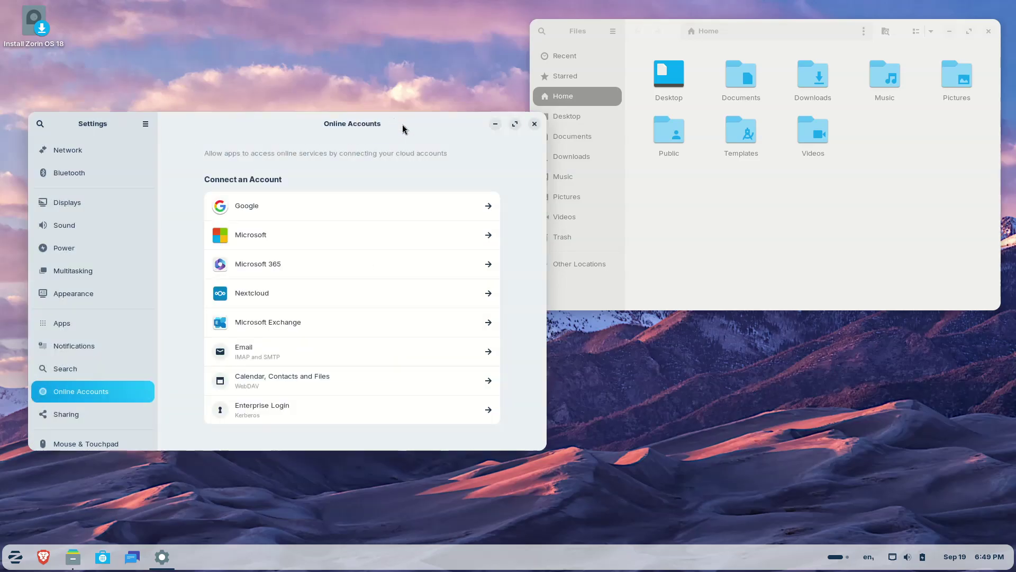
left_click(259, 403)
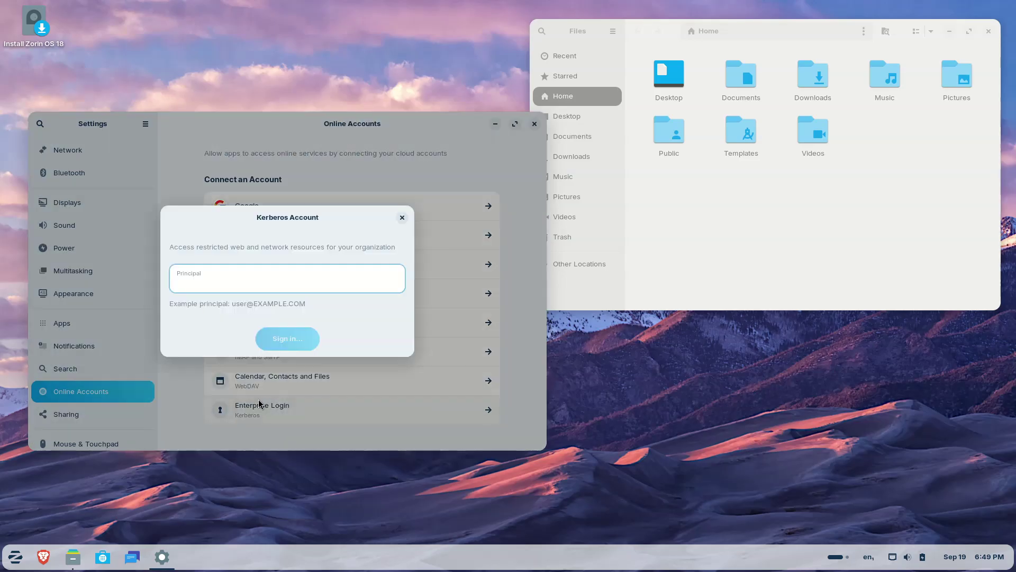
left_click(402, 217)
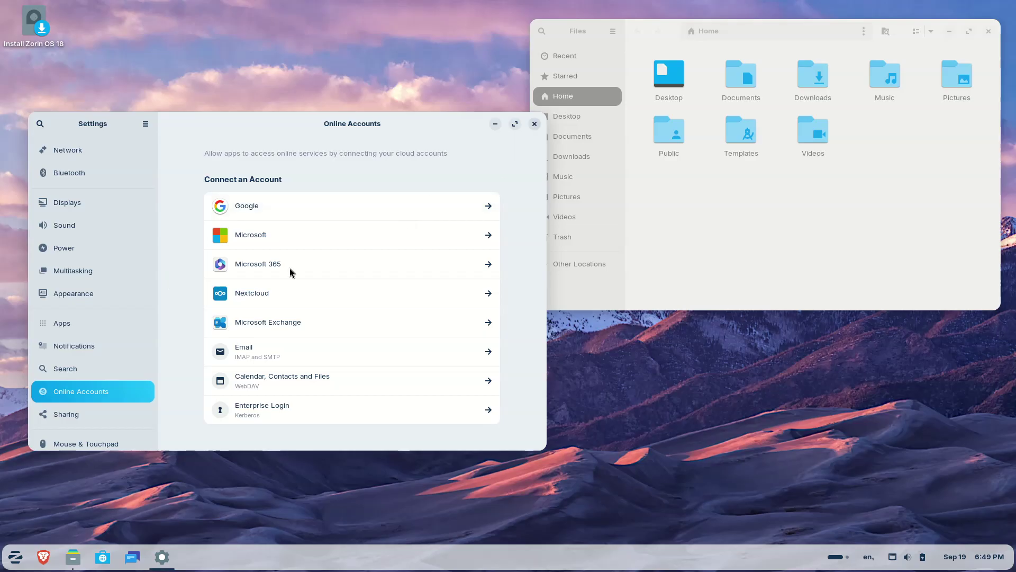
View the Sharing settings and look through the Mouse & Touchpad settings
scroll(109, 389, "down", 2)
left_click(112, 378)
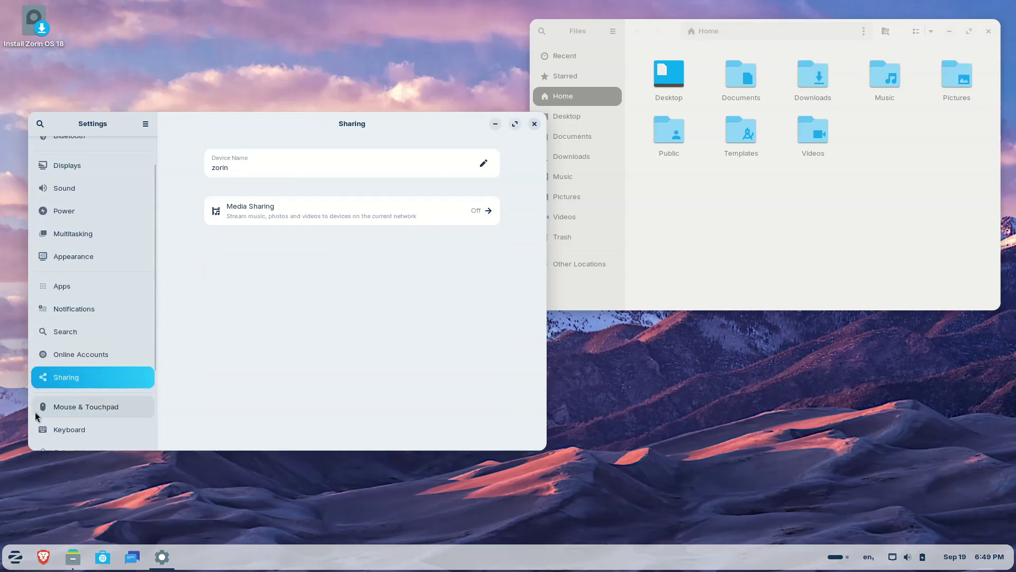
scroll(35, 412, "down", 4)
left_click(119, 290)
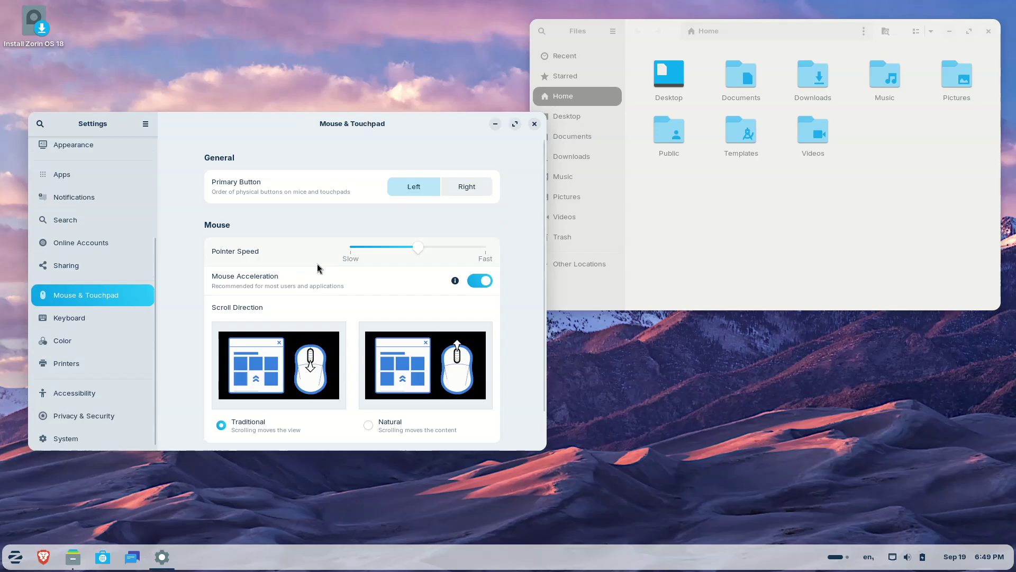
scroll(205, 286, "down", 1)
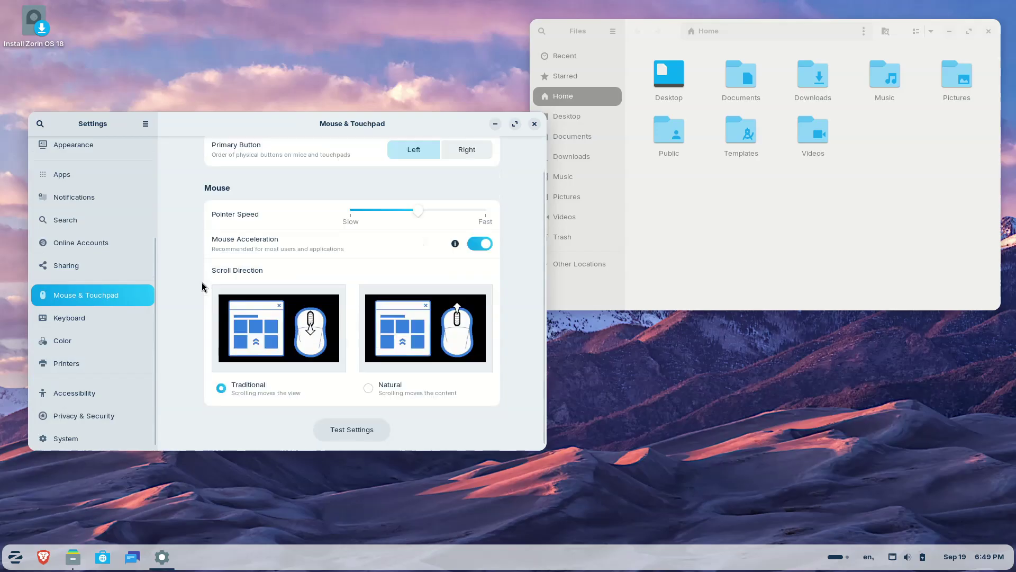
Look through the Keyboard settings down to the shortcuts and view the Color and Printers settings
left_click(115, 315)
scroll(167, 271, "down", 4)
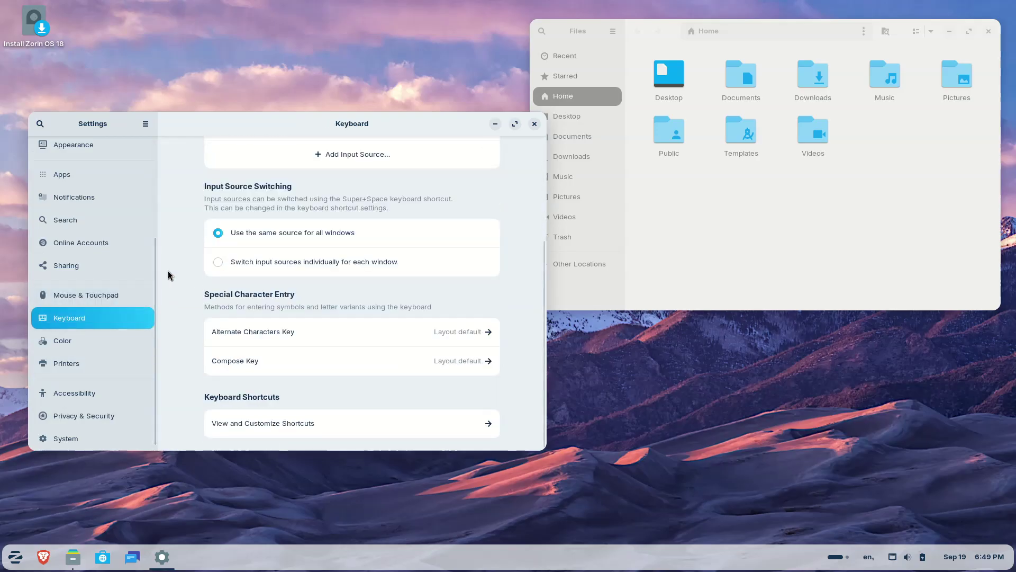
left_click(93, 339)
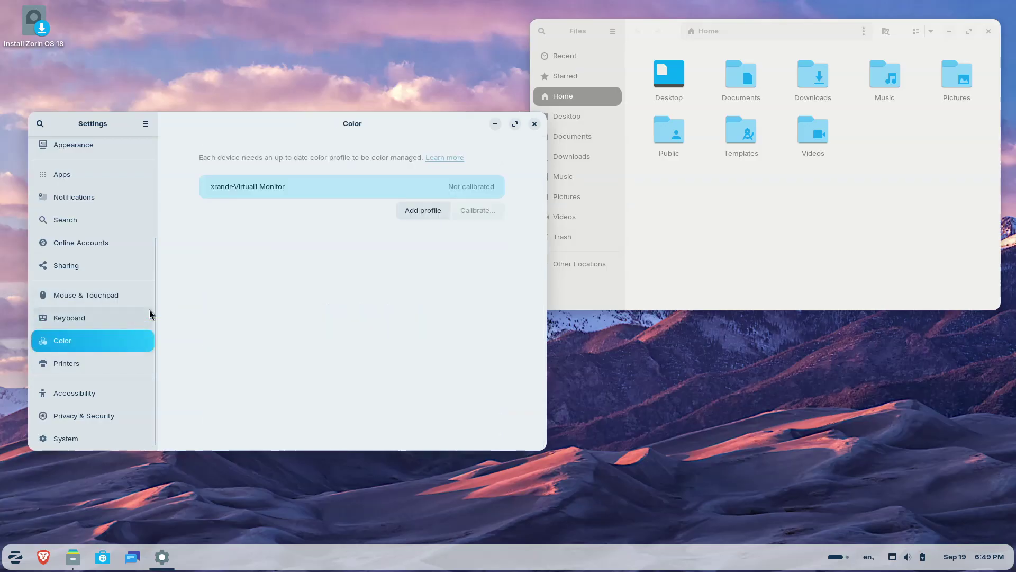
left_click(95, 361)
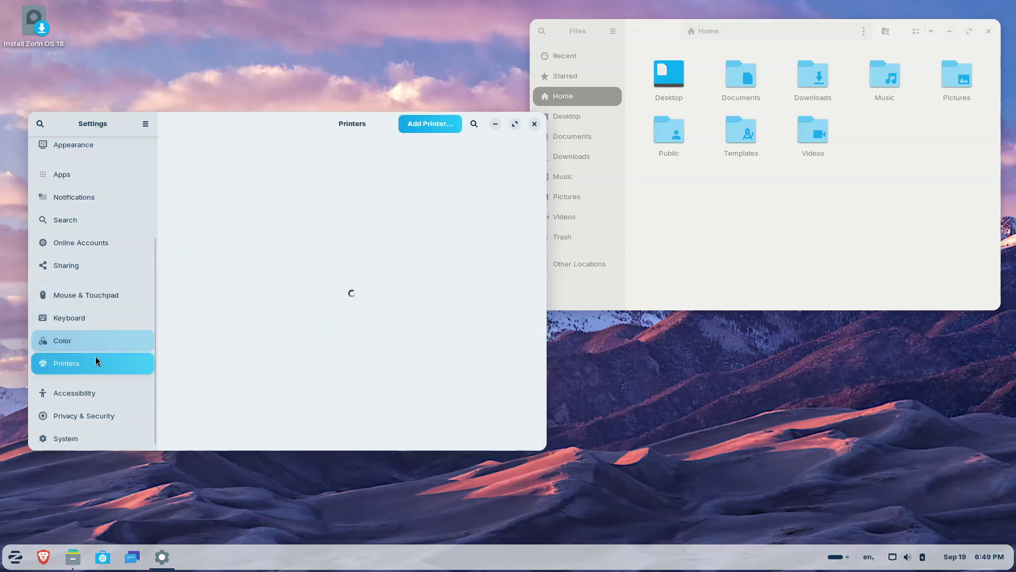
View the Accessibility, Privacy & Security and System settings
left_click(97, 395)
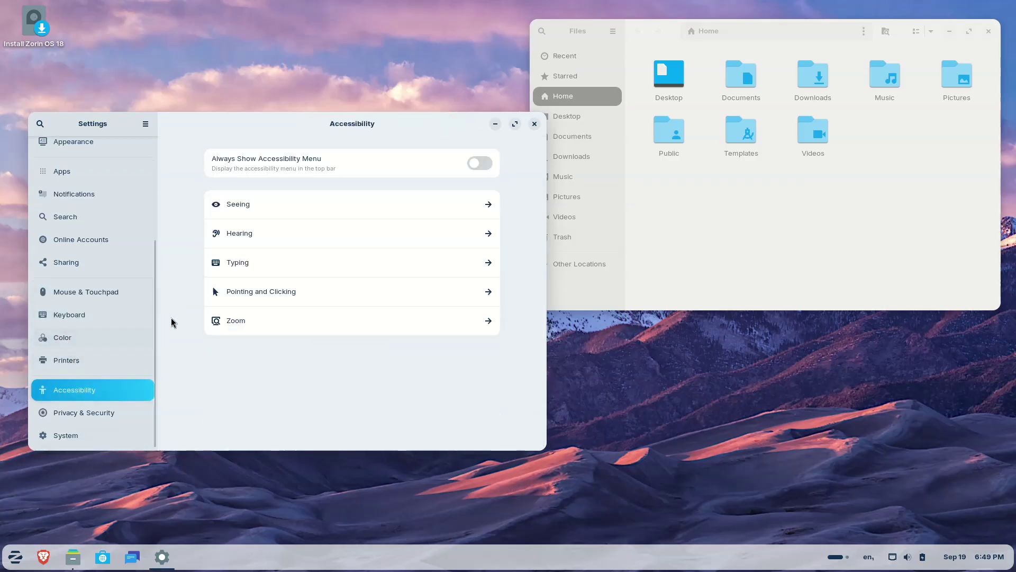
left_click(85, 419)
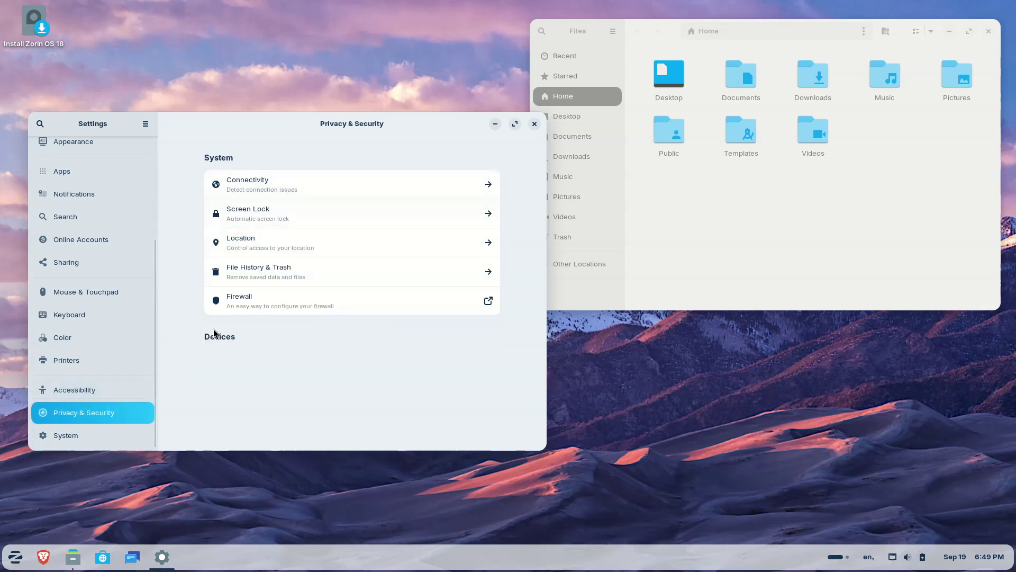
left_click(54, 442)
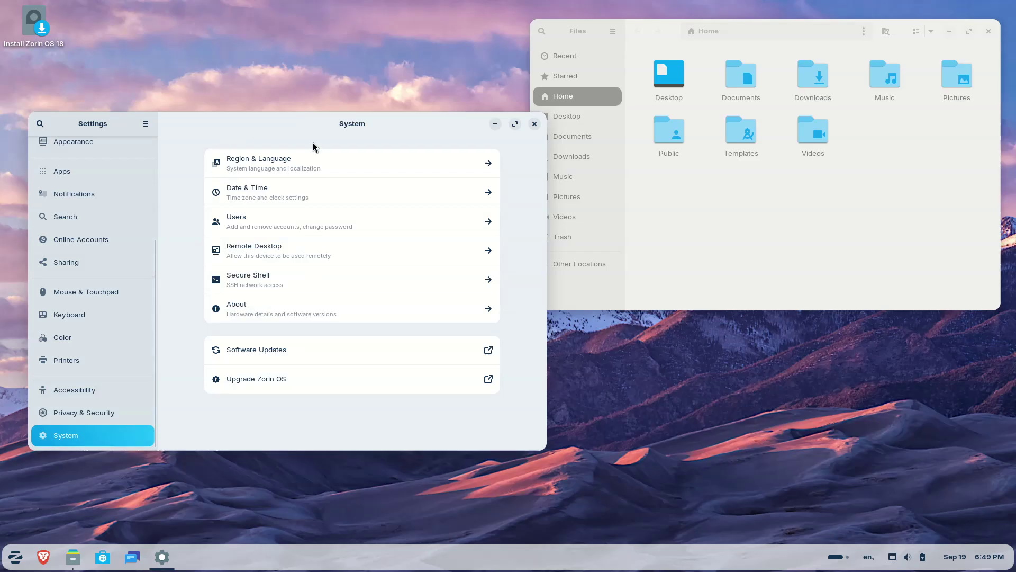
Review the About page and the System Details of the Zorin OS machine, and close Settings
left_click(335, 314)
scroll(335, 318, "down", 1)
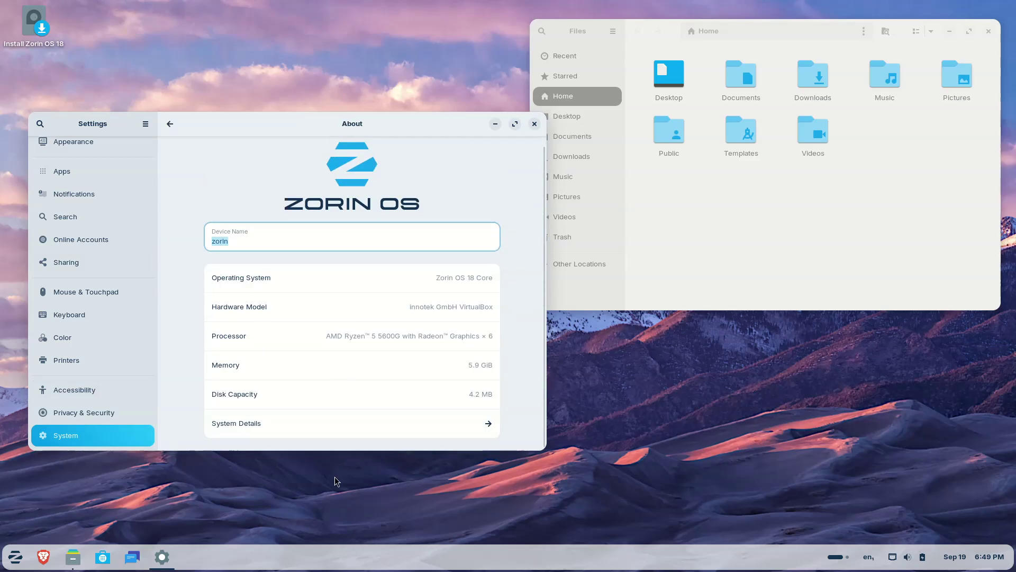
left_click(336, 429)
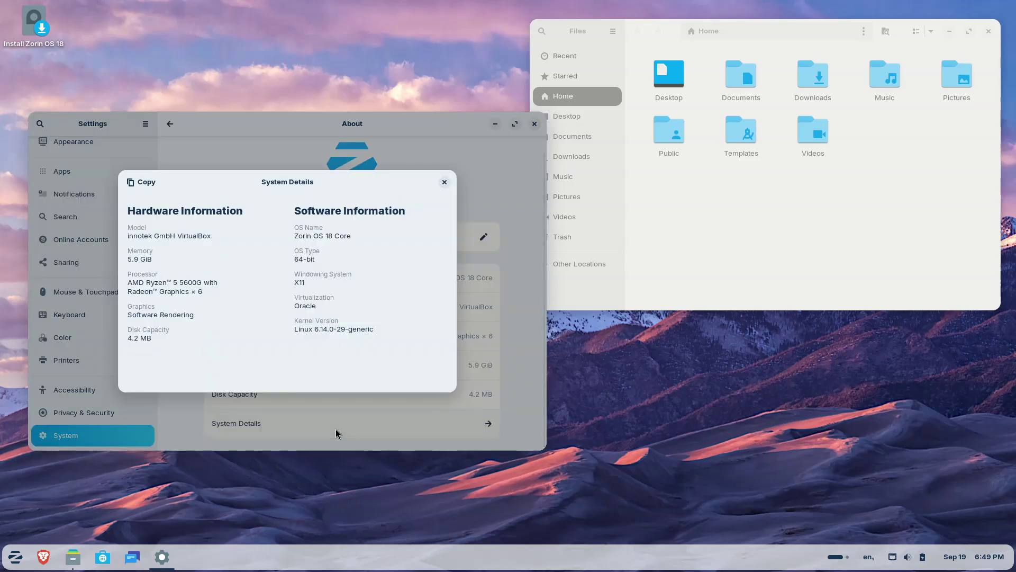
left_click(448, 182)
left_click(531, 124)
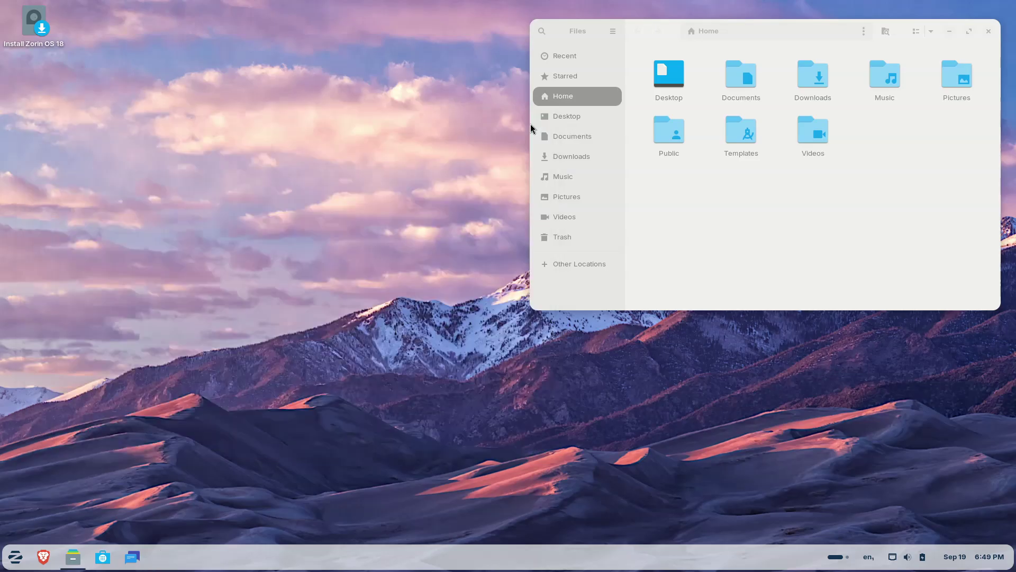
View the System Tools category in the application menu and return to the category overview
left_click(15, 556)
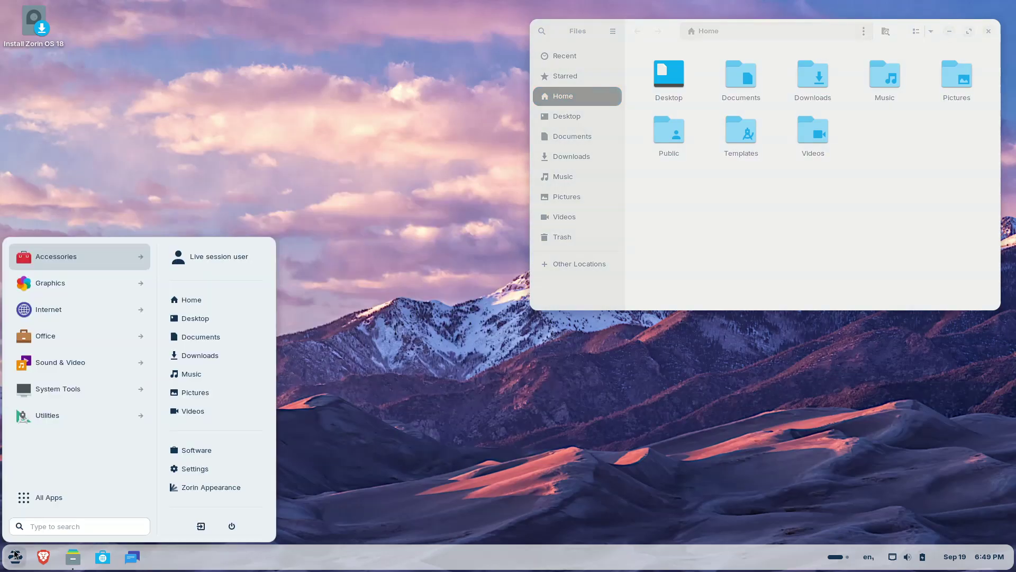
left_click(80, 395)
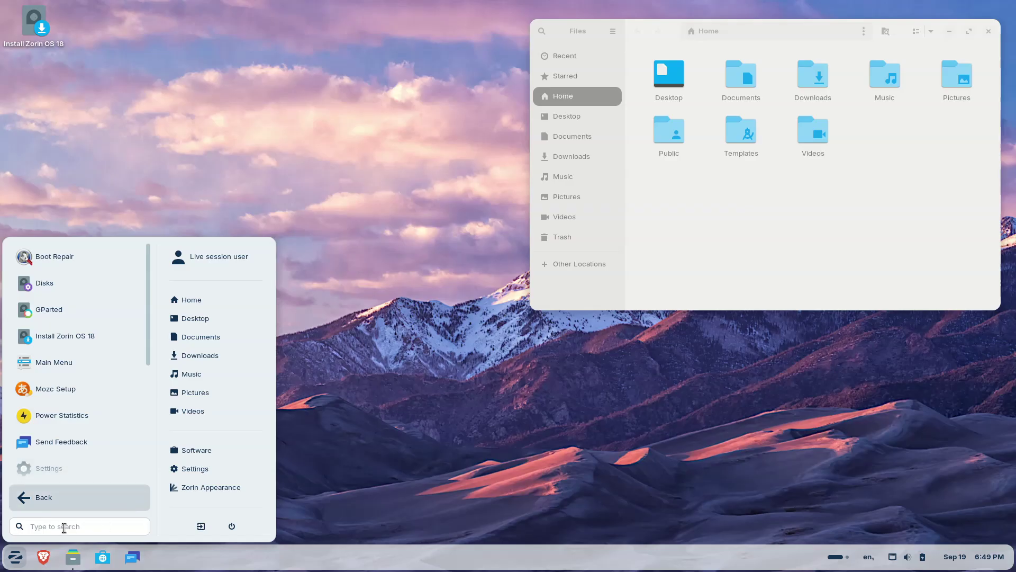
left_click(25, 503)
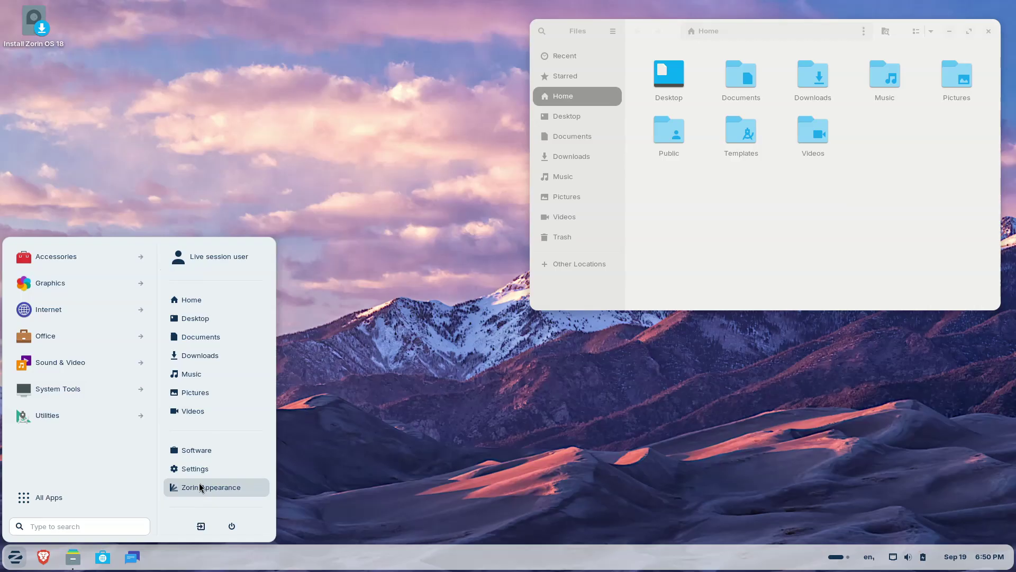
Look through the full application list from the beginning to the LibreOffice entries and launch LibreOffice
left_click(69, 501)
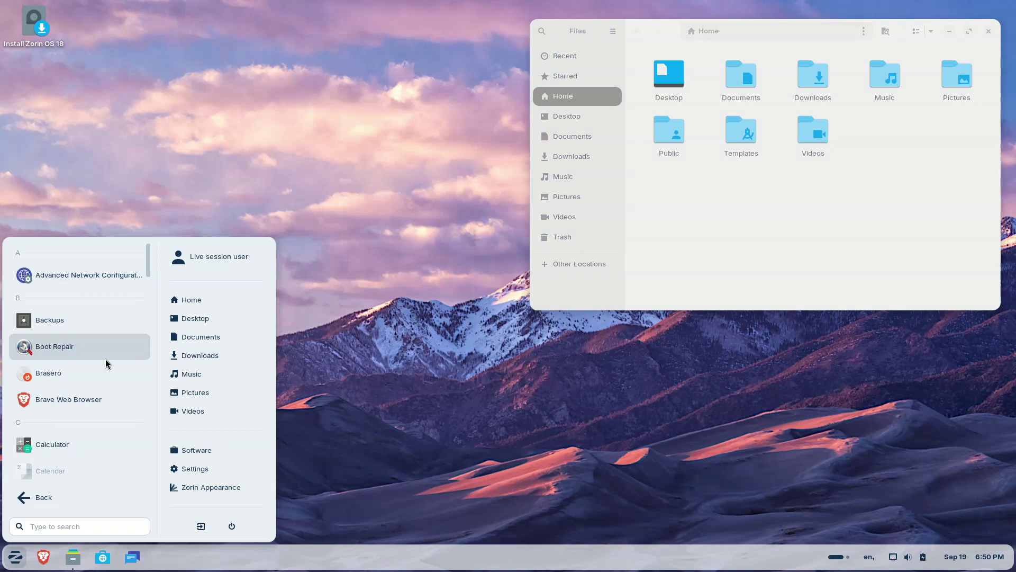
scroll(105, 359, "down", 3)
scroll(102, 379, "down", 2)
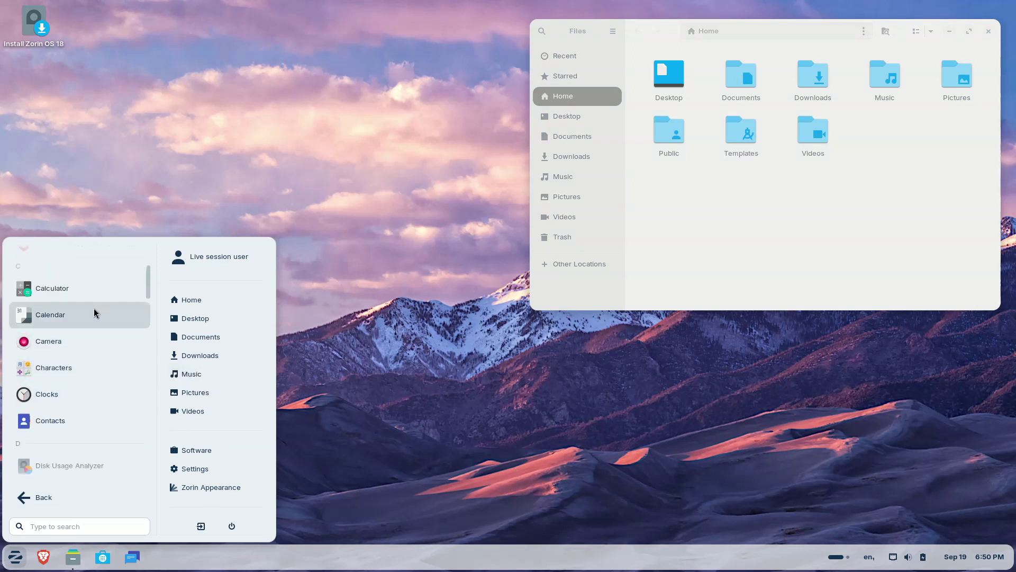
scroll(104, 331, "down", 3)
scroll(99, 370, "down", 4)
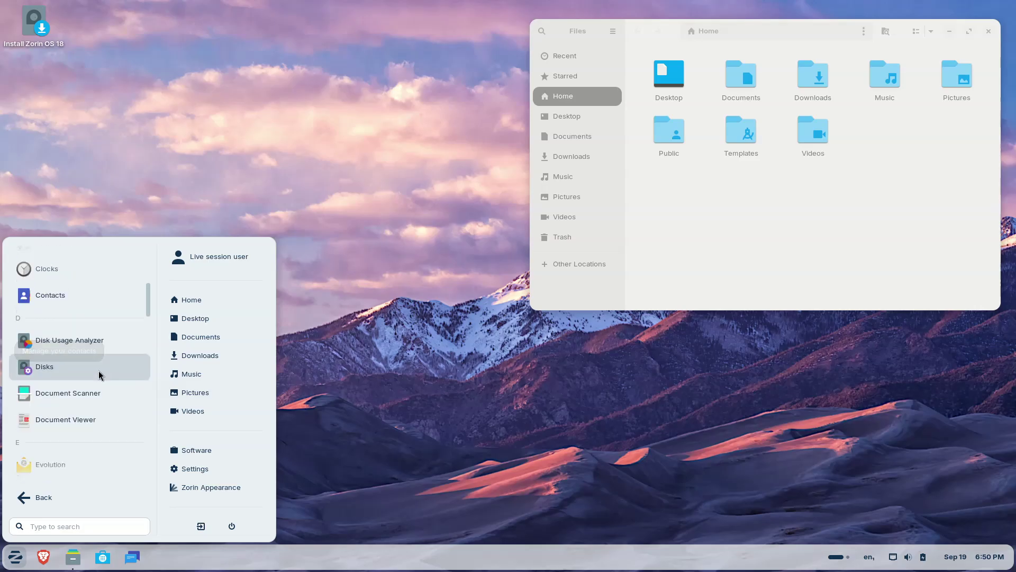
scroll(99, 370, "down", 4)
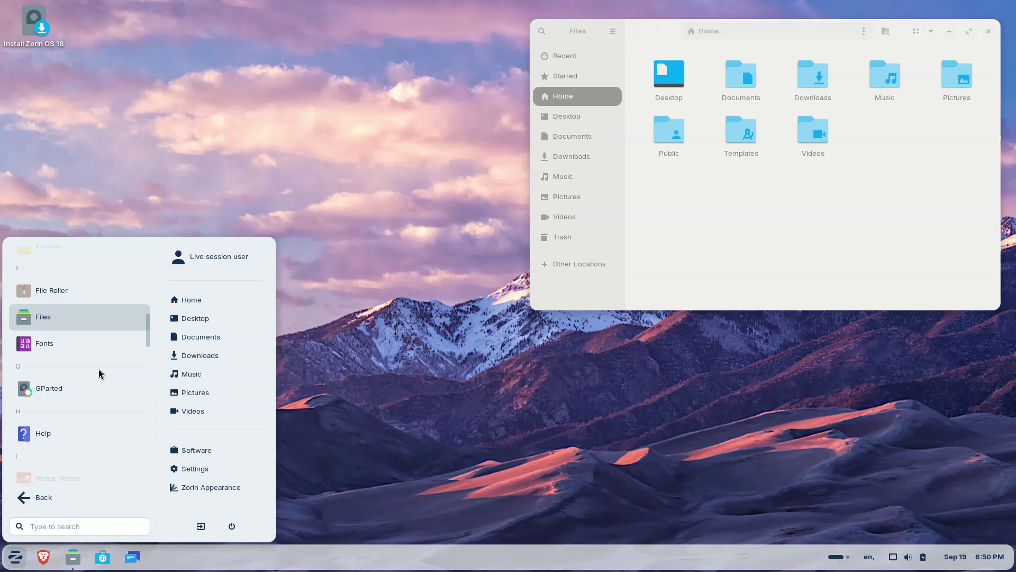
scroll(98, 370, "down", 3)
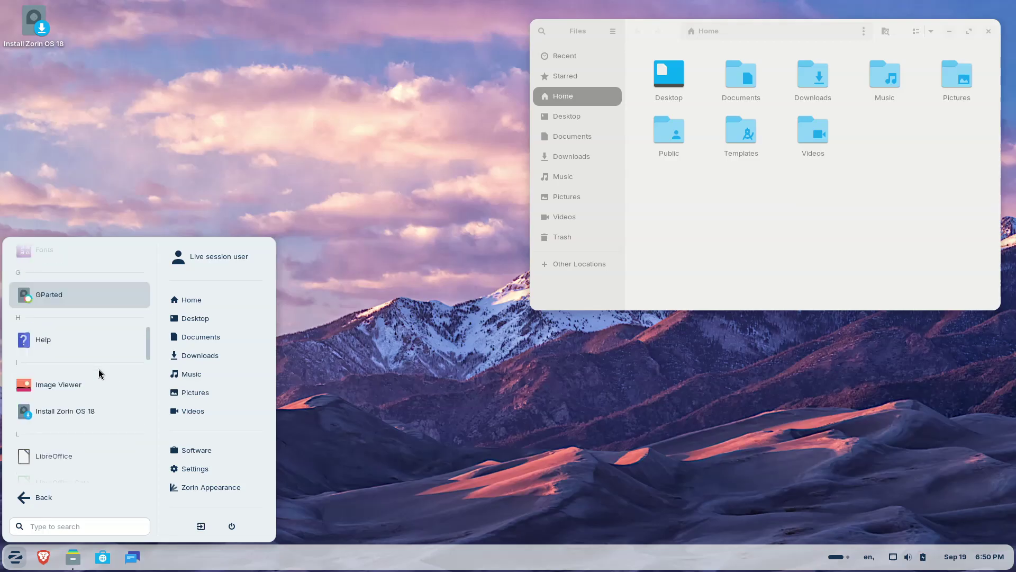
scroll(99, 370, "down", 2)
scroll(104, 385, "down", 1)
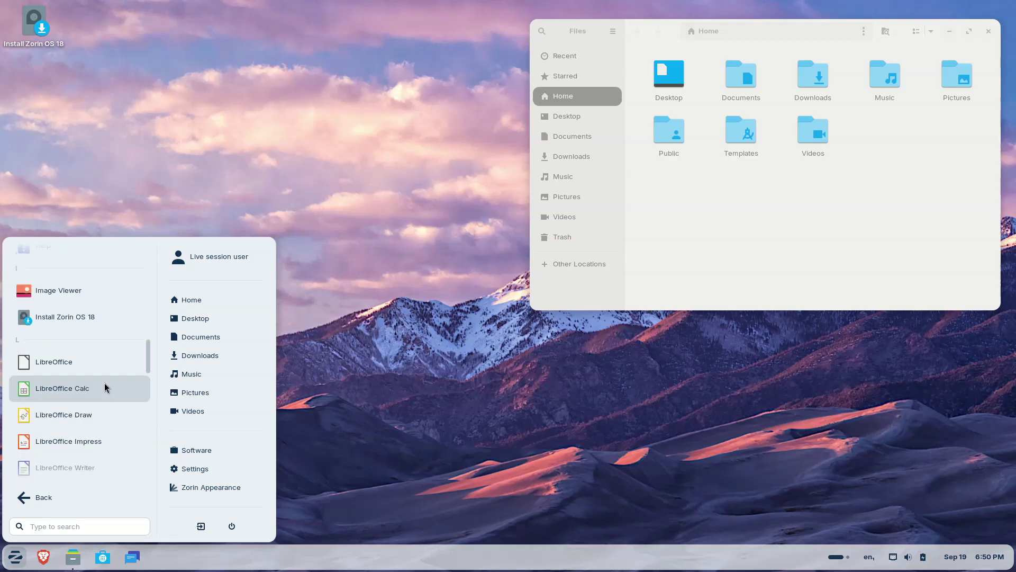
left_click(104, 384)
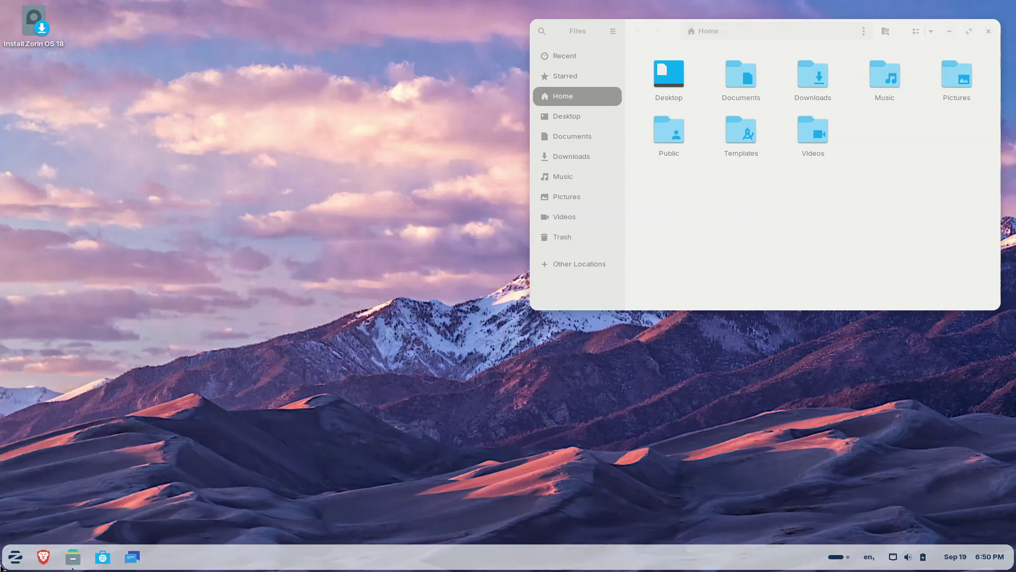
Look through the rest of the full application list, from LibreOffice to its end, and launch Zorin Connect
left_click(15, 556)
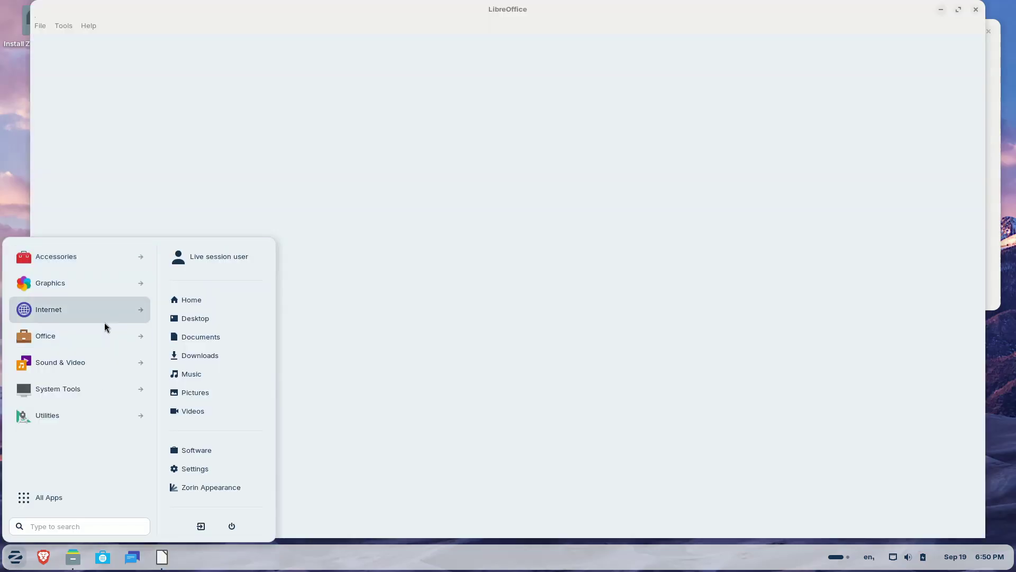
left_click(53, 500)
scroll(92, 363, "down", 1)
scroll(92, 363, "down", 10)
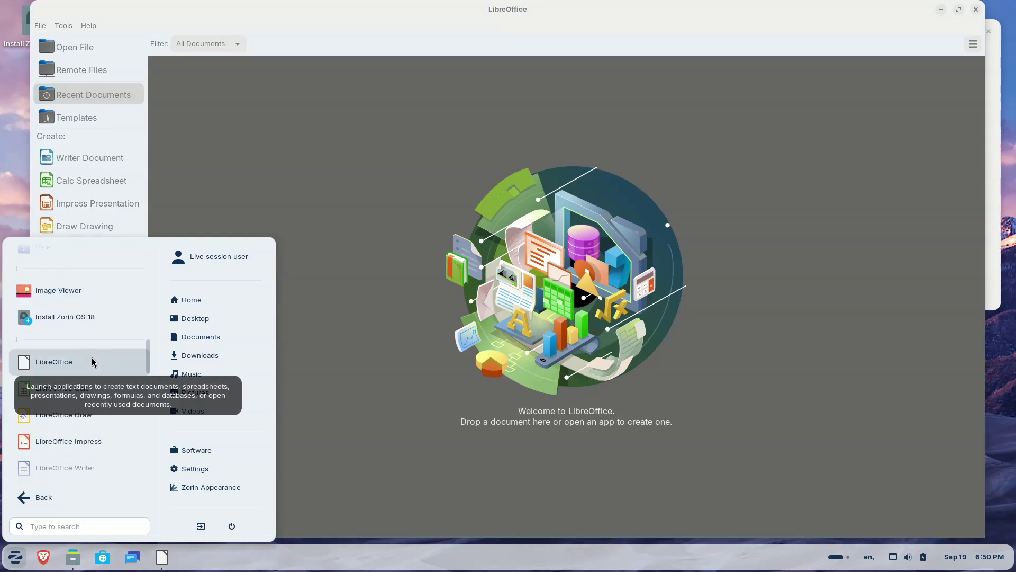
scroll(94, 405, "down", 5)
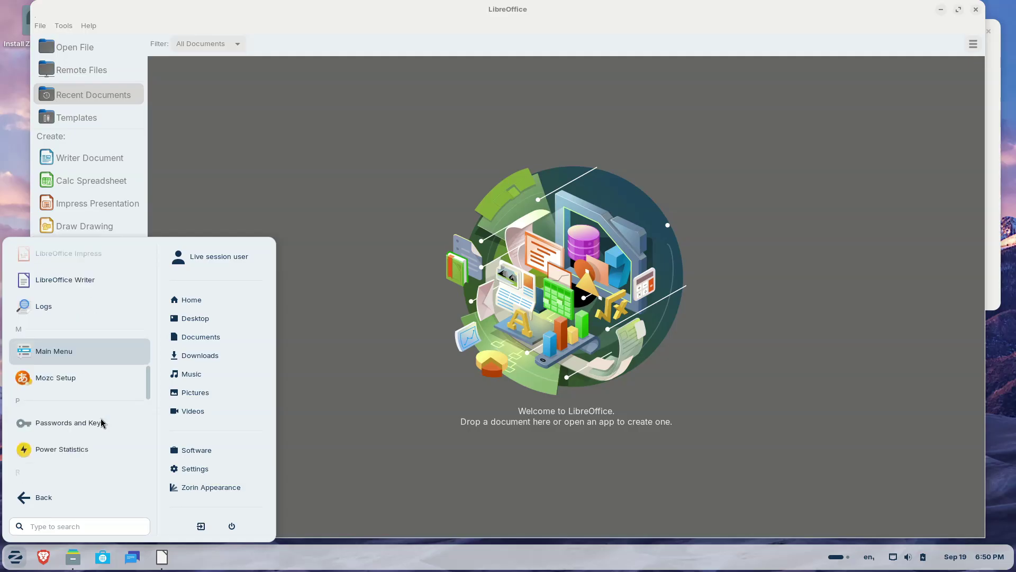
scroll(101, 429, "down", 2)
scroll(93, 451, "down", 3)
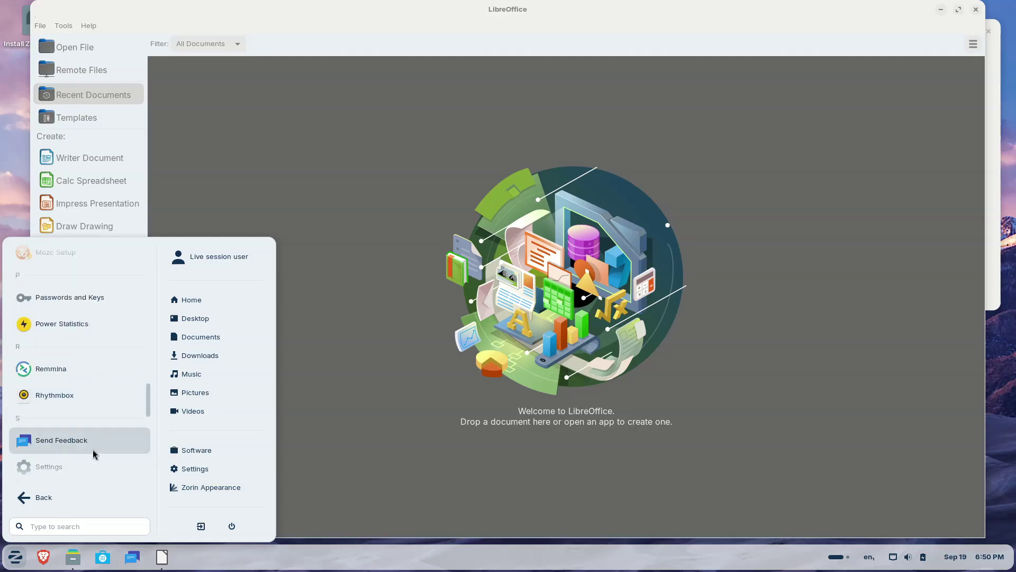
scroll(93, 454, "down", 6)
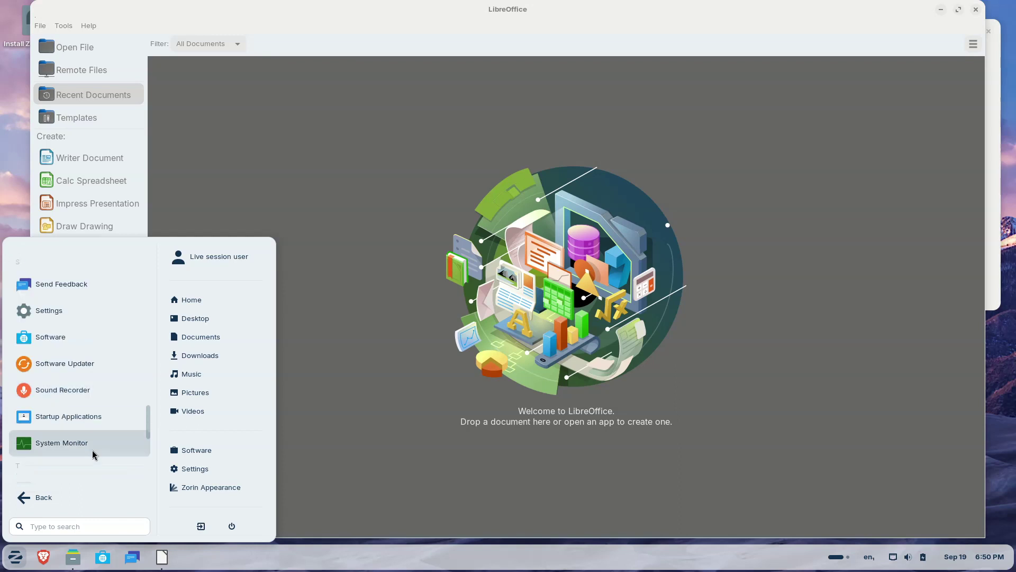
scroll(93, 454, "down", 2)
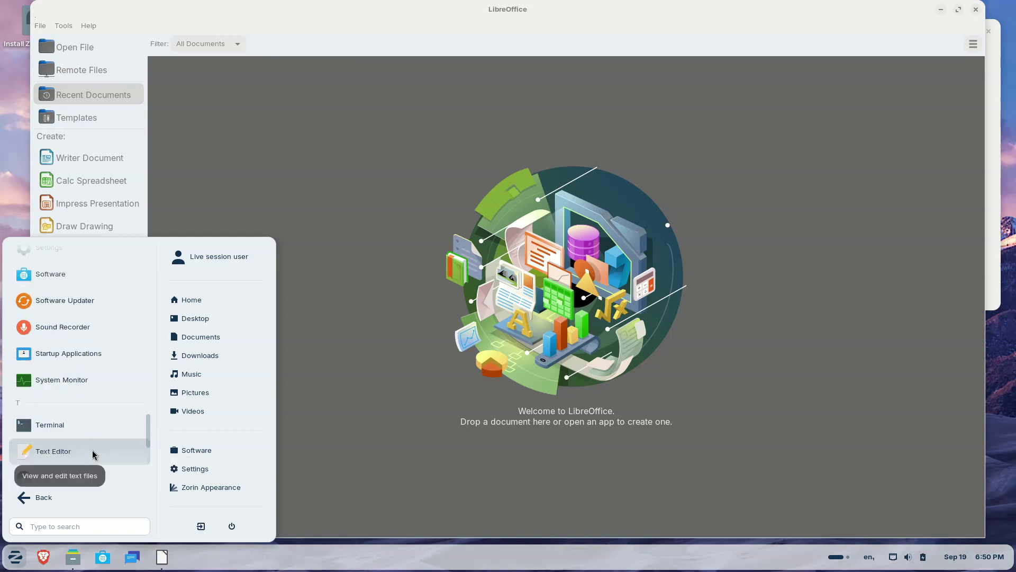
scroll(93, 454, "down", 2)
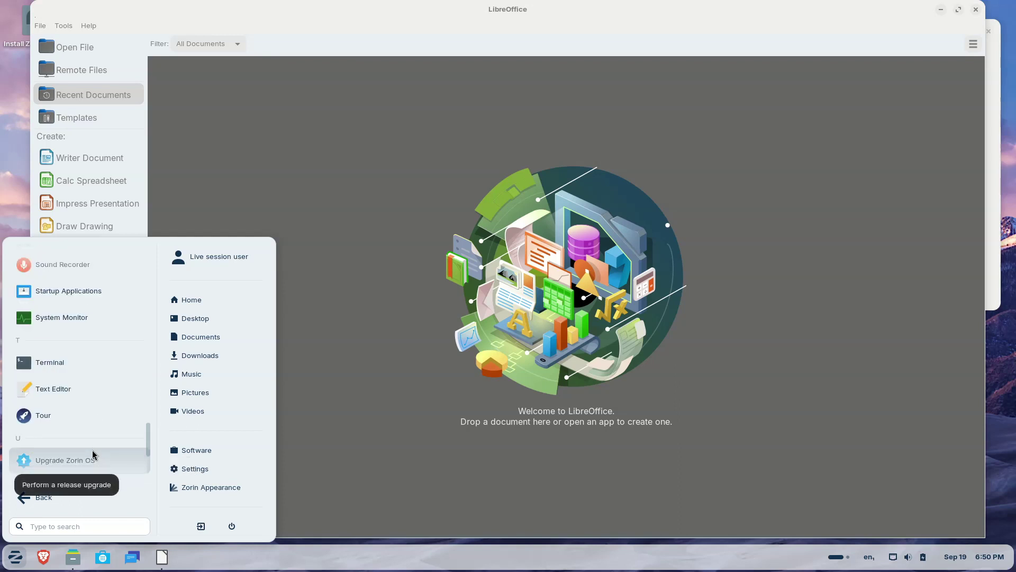
scroll(93, 455, "down", 2)
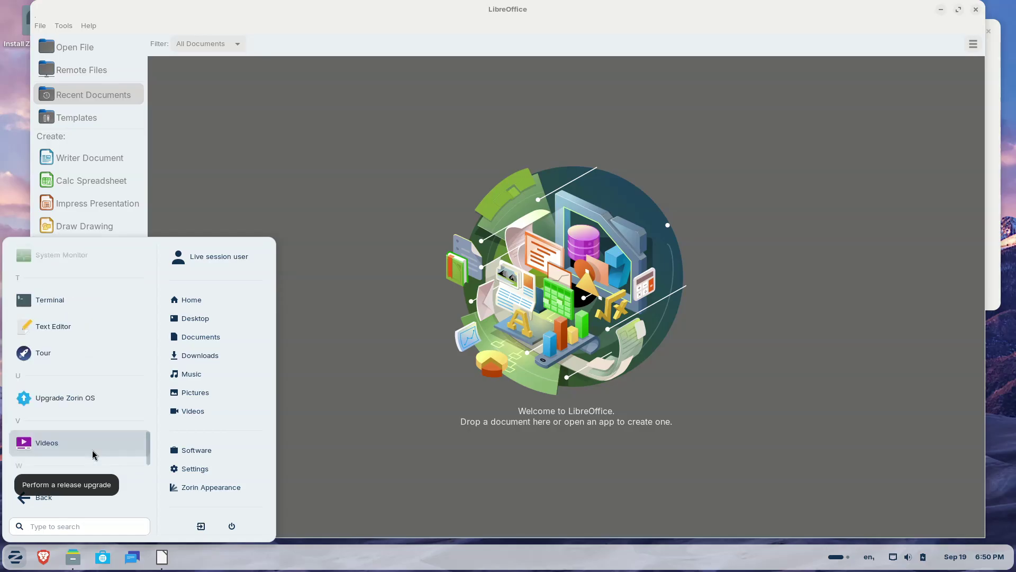
scroll(94, 454, "down", 4)
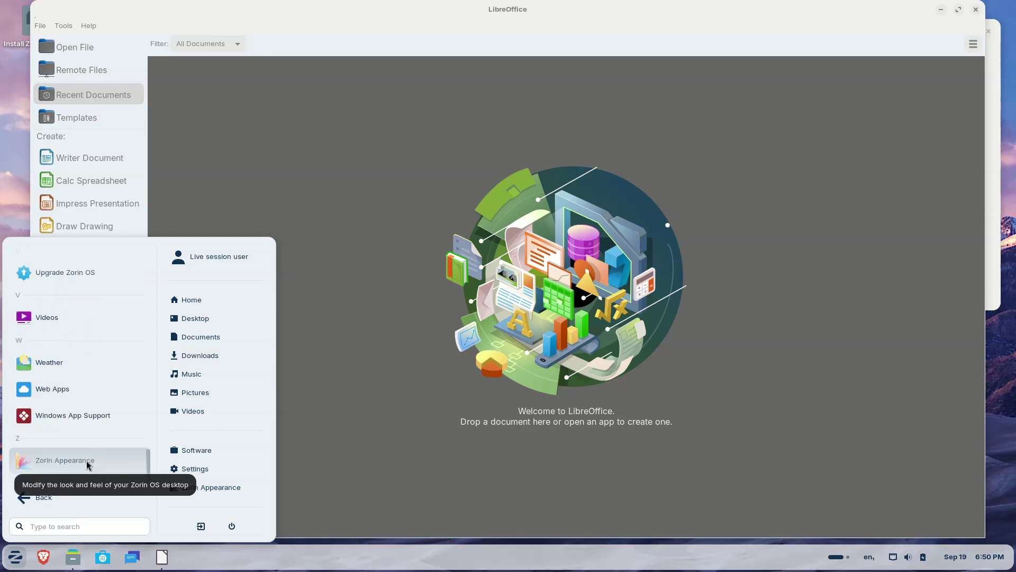
scroll(88, 465, "down", 1)
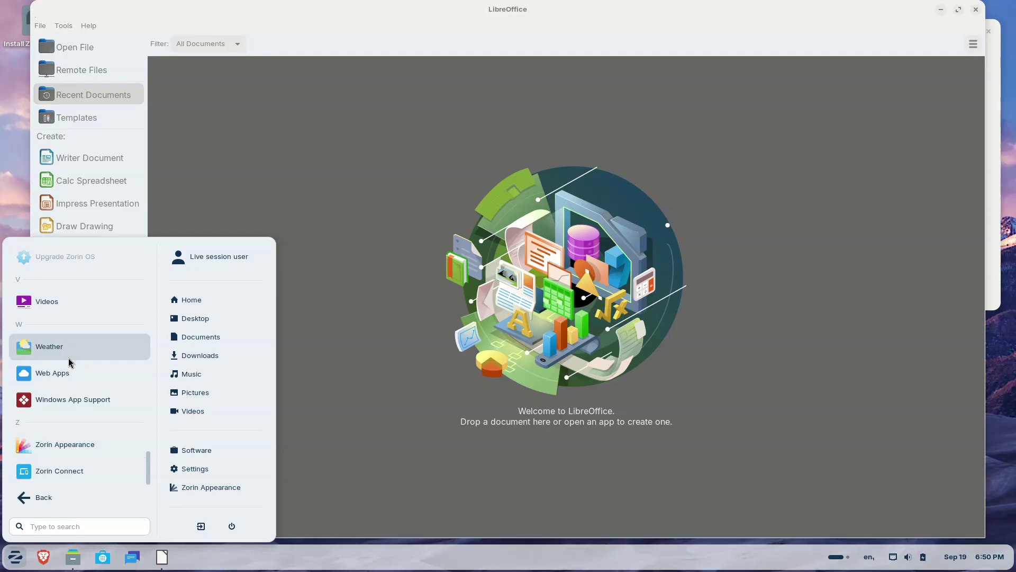
left_click(73, 471)
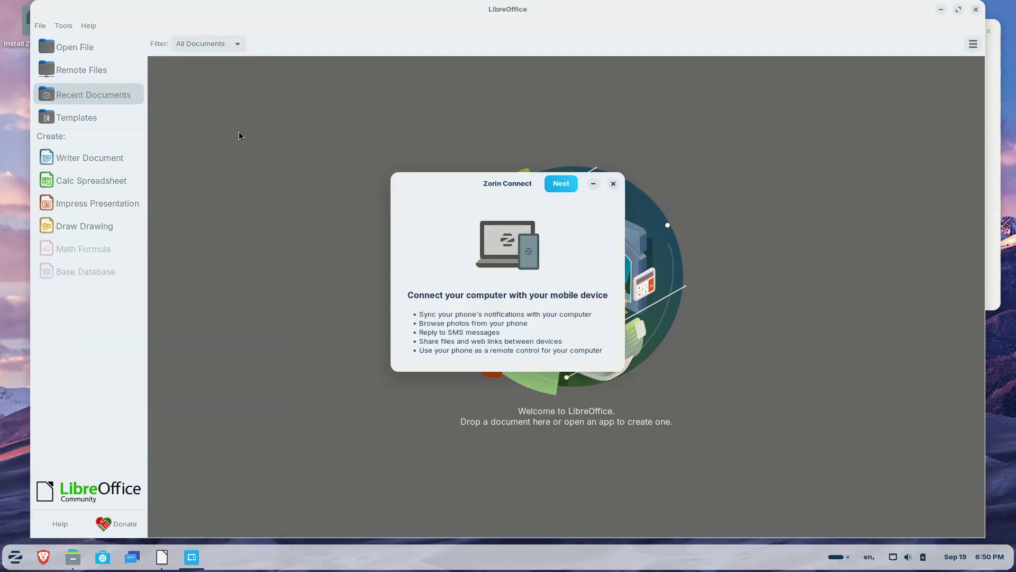
Check the version information in About LibreOffice, and close LibreOffice
left_click(89, 25)
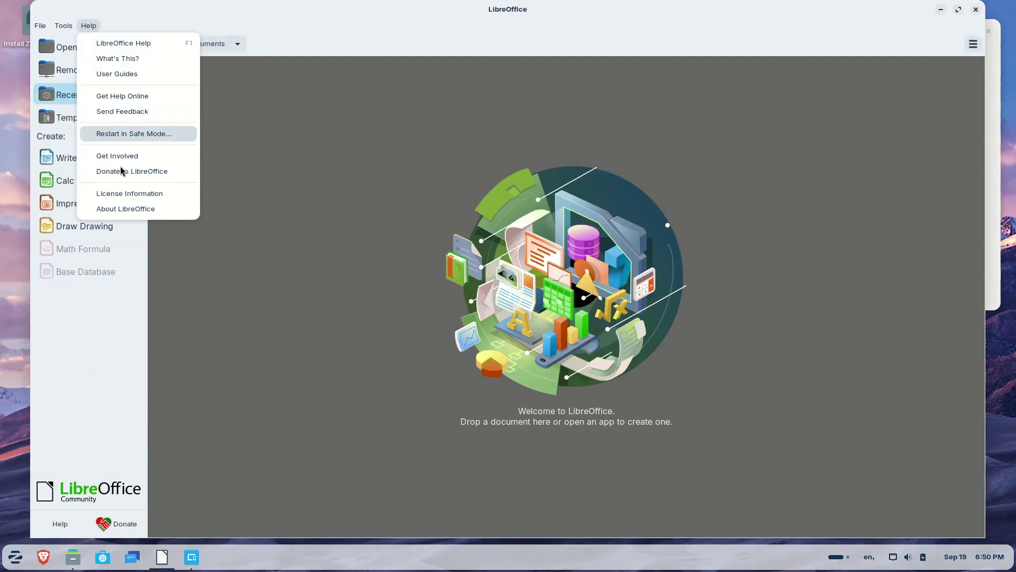
left_click(146, 211)
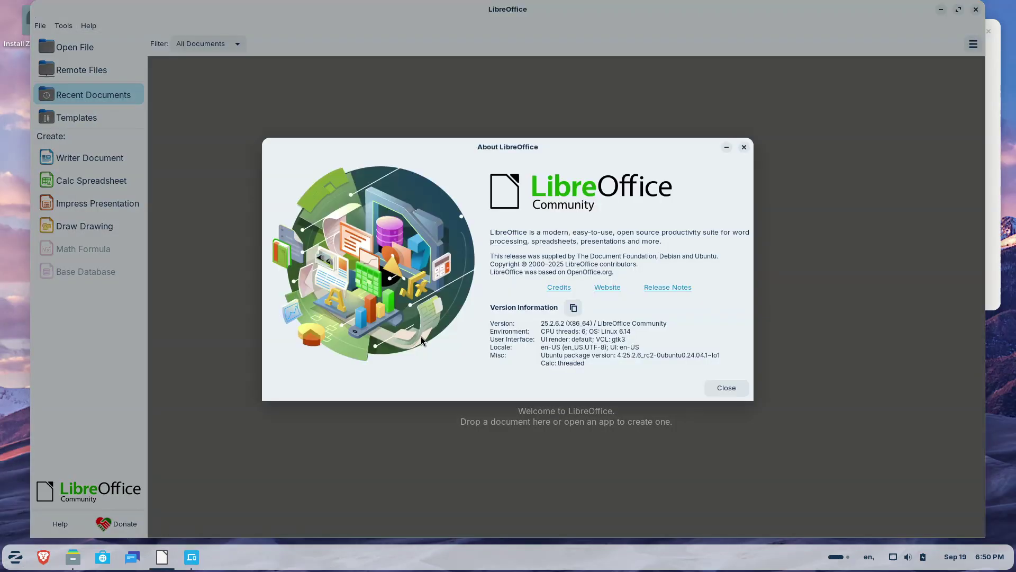
left_click(744, 146)
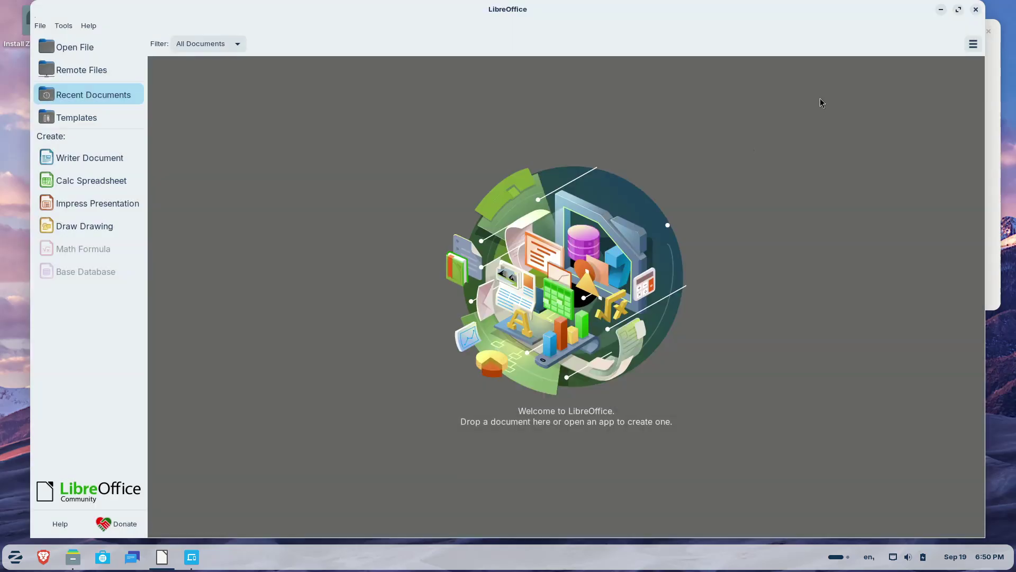
left_click(976, 10)
View the Zorin Connect device page, move its window clear of the Files window, and close it
left_click_drag(543, 202, 290, 151)
key("alt+F4")
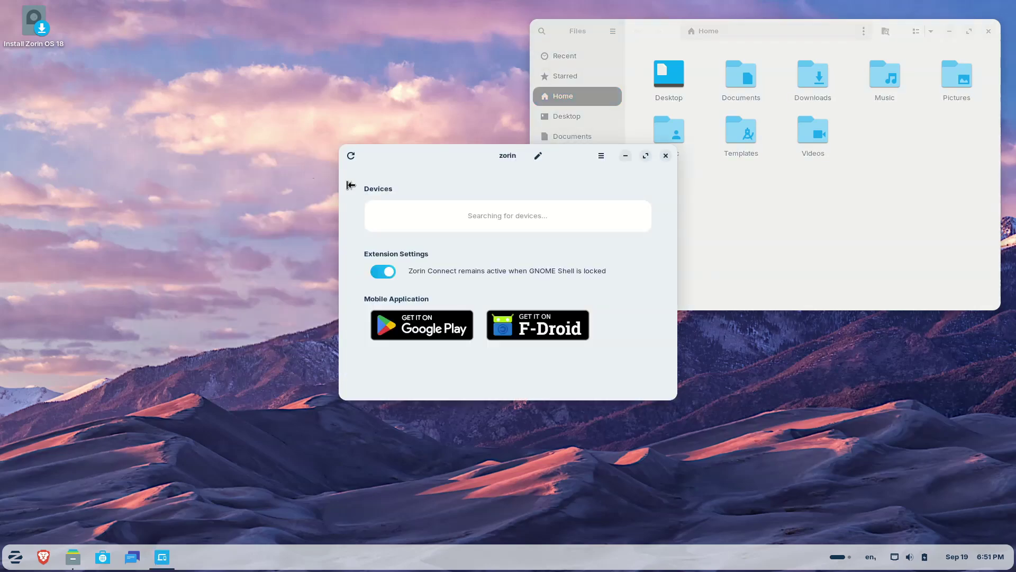
left_click_drag(576, 159, 395, 175)
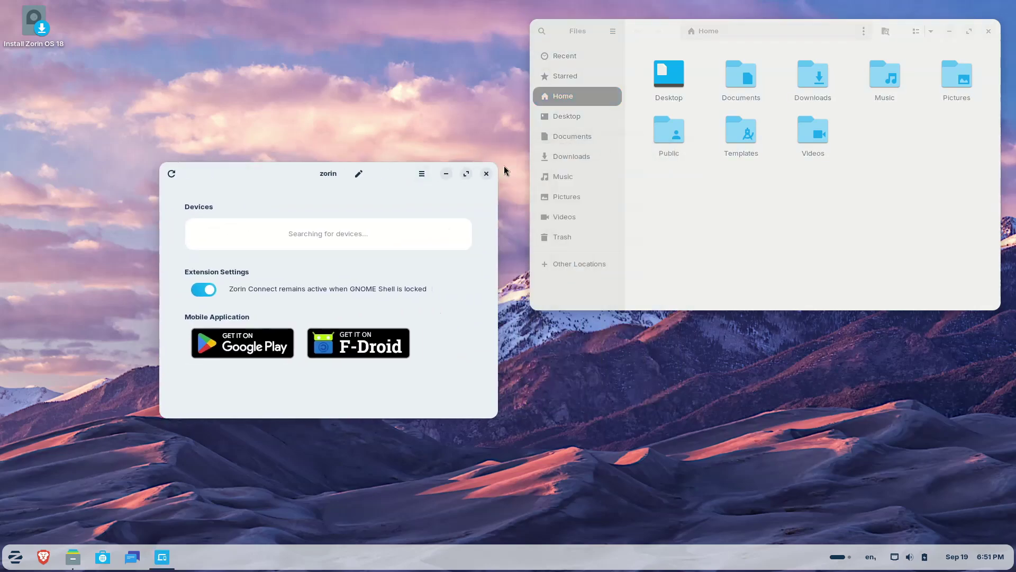
left_click(486, 174)
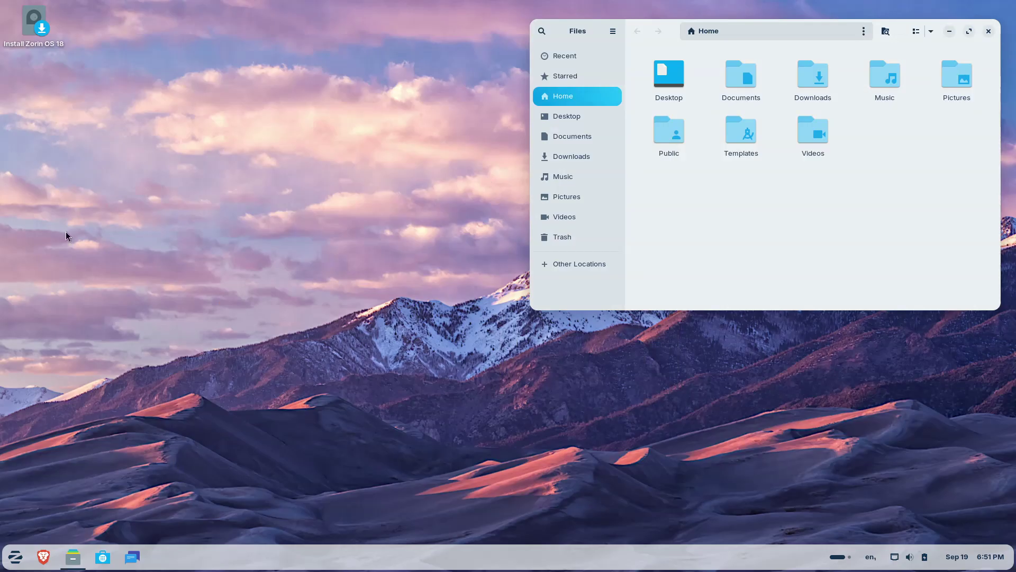
View the desktop's New Document and Arrange By options and dismiss them without choosing any
right_click(43, 92)
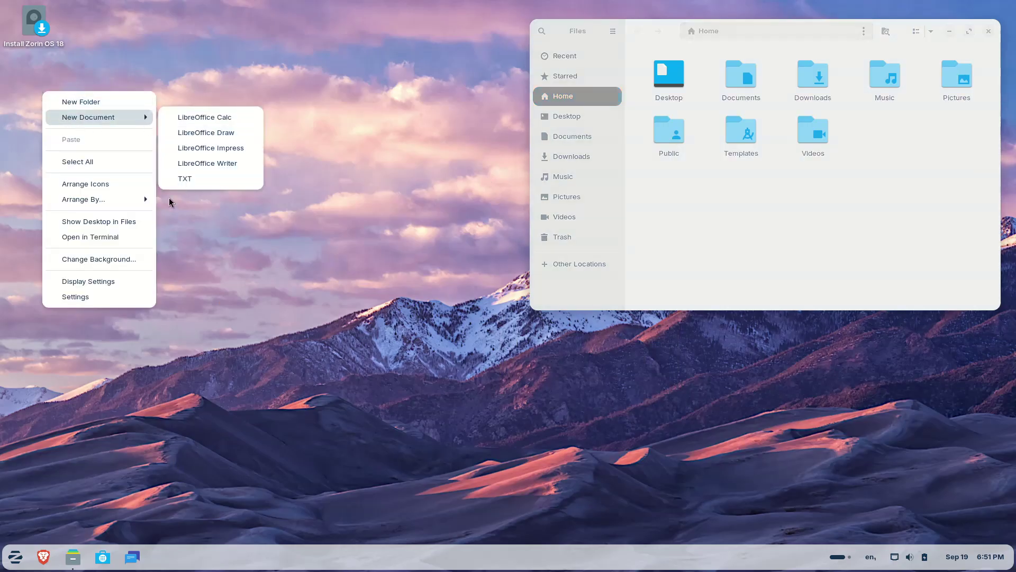
mouse_move(122, 208)
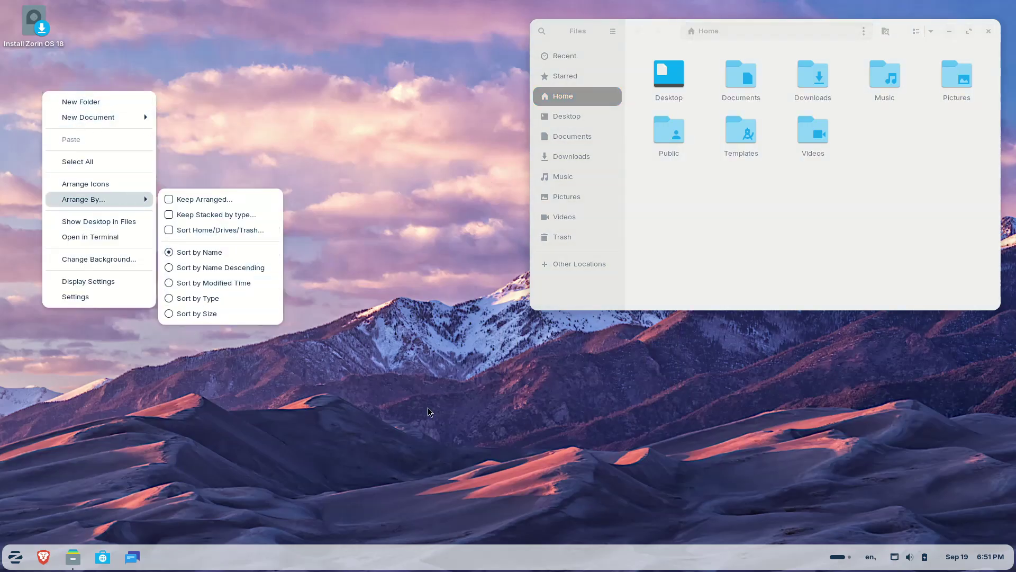
left_click(538, 455)
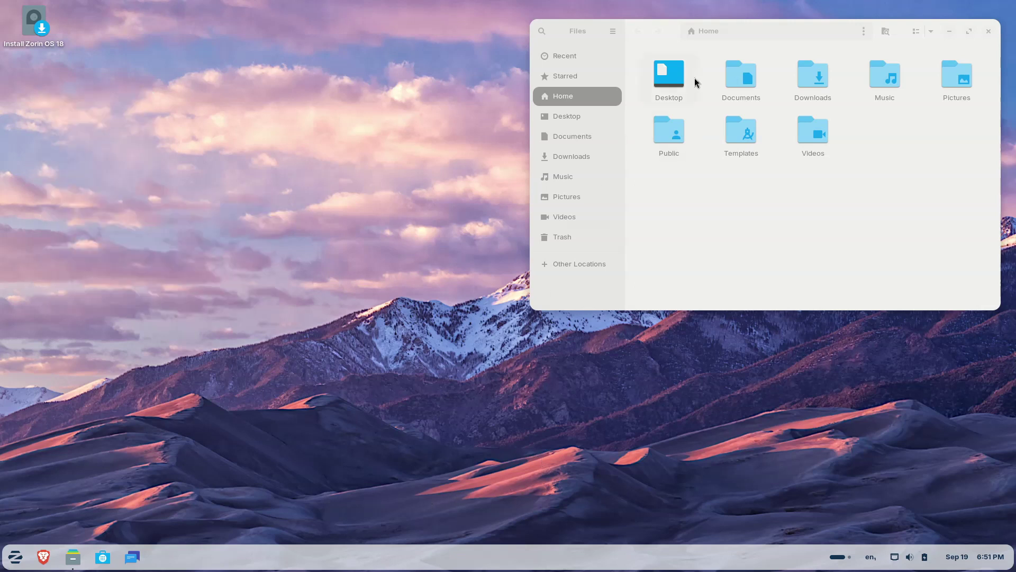
Show the Home folder's path in Files, move its window across the desktop, and open Zorin Appearance
left_click(716, 28)
left_click_drag(670, 39, 200, 40)
left_click(15, 556)
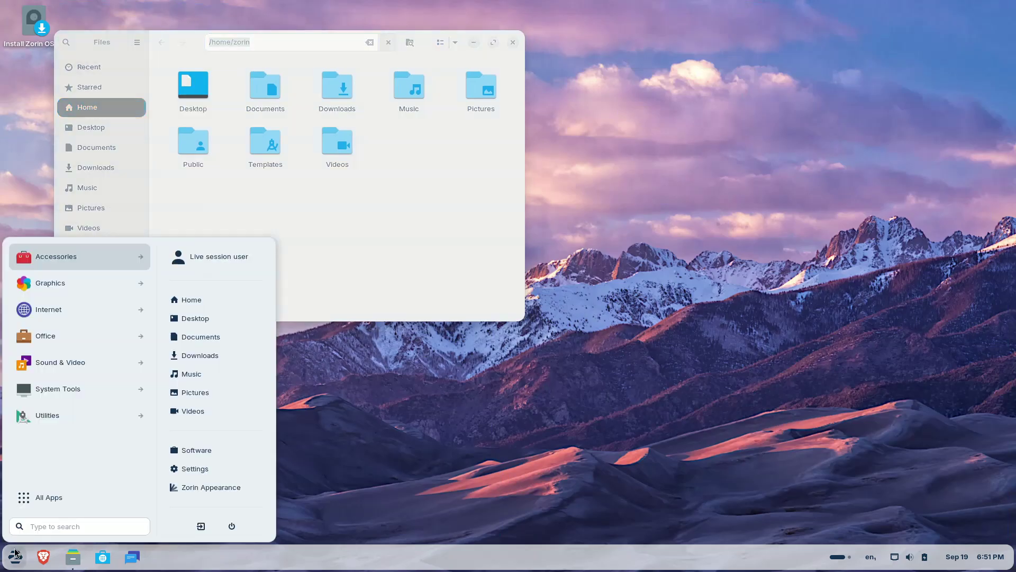
left_click(206, 487)
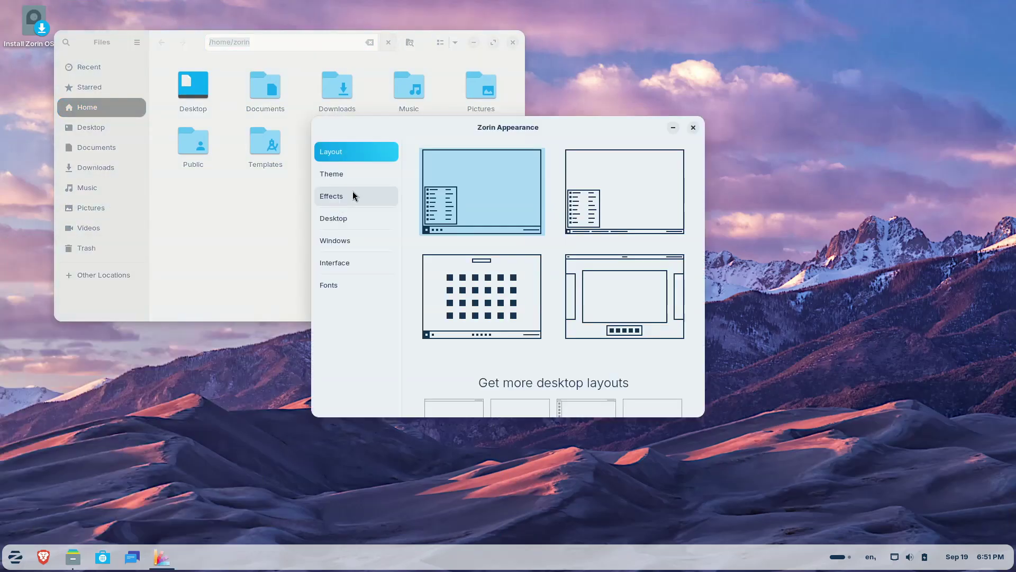
Try the layout with labelled taskbar windows, apply the layout with the full-screen app grid, and toggle its app grid
left_click(577, 194)
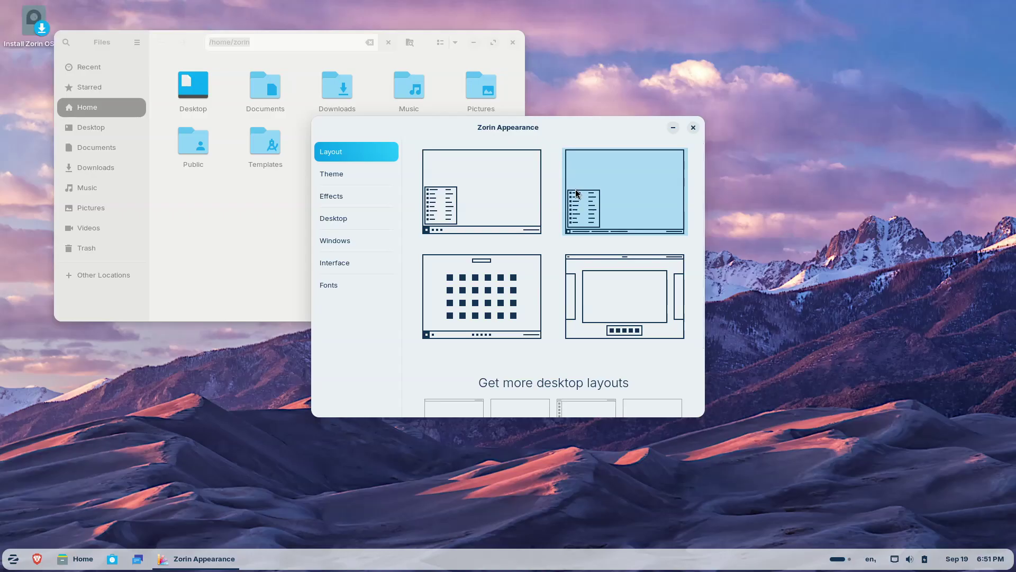
left_click(494, 313)
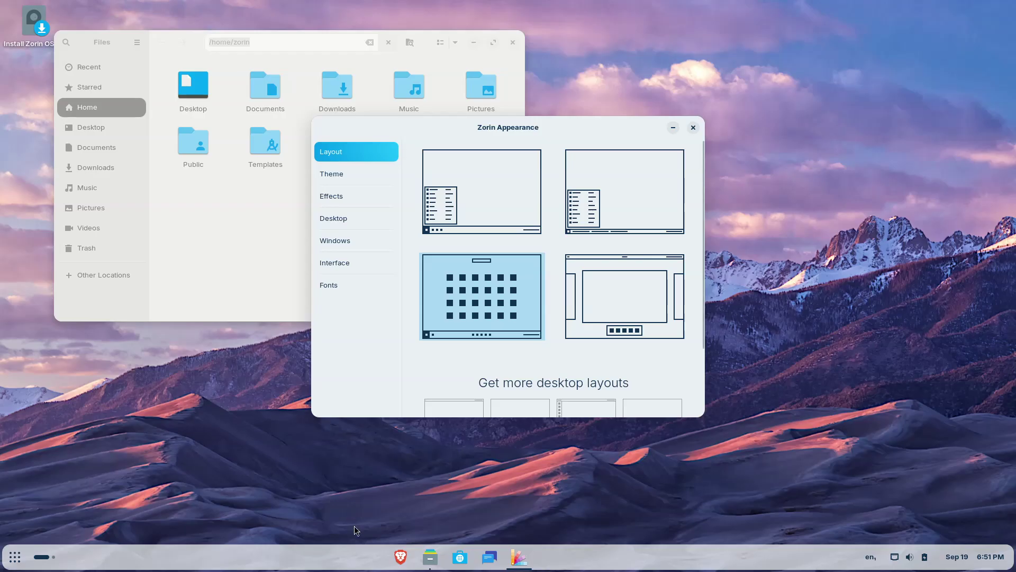
left_click(16, 556)
left_click(16, 556)
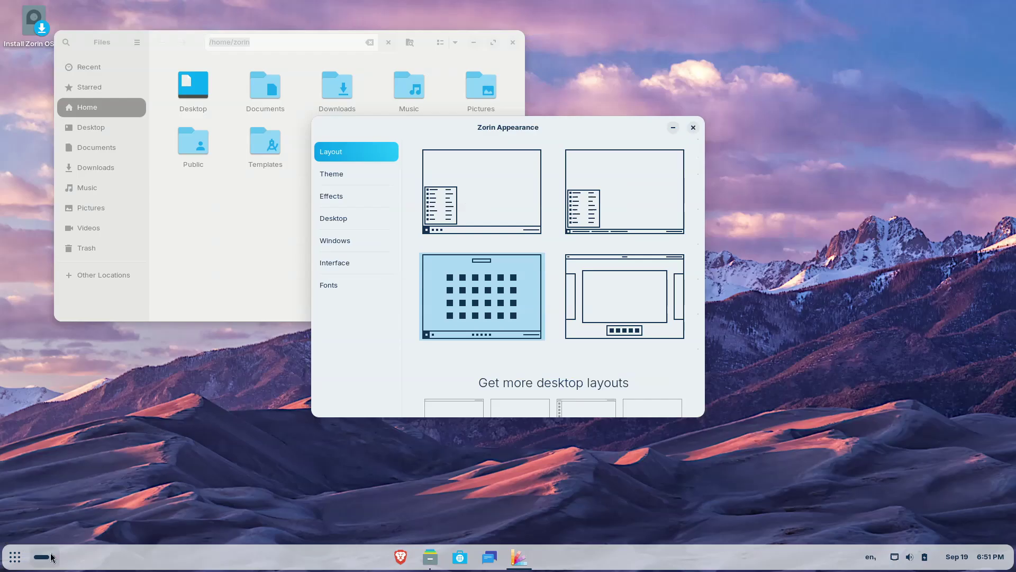
Show the overview of open windows and workspaces and return to the desktop
key("super")
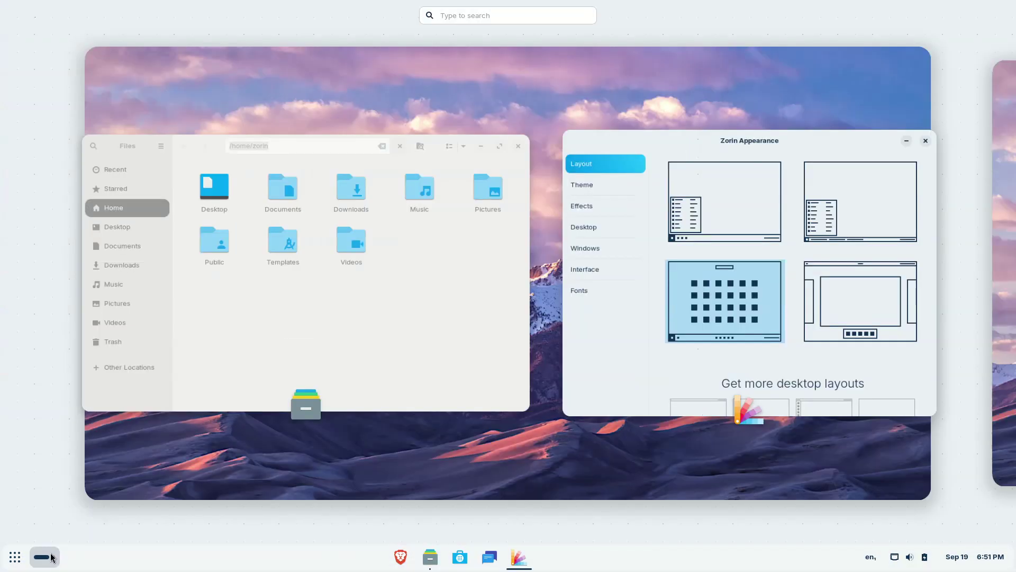
left_click(561, 474)
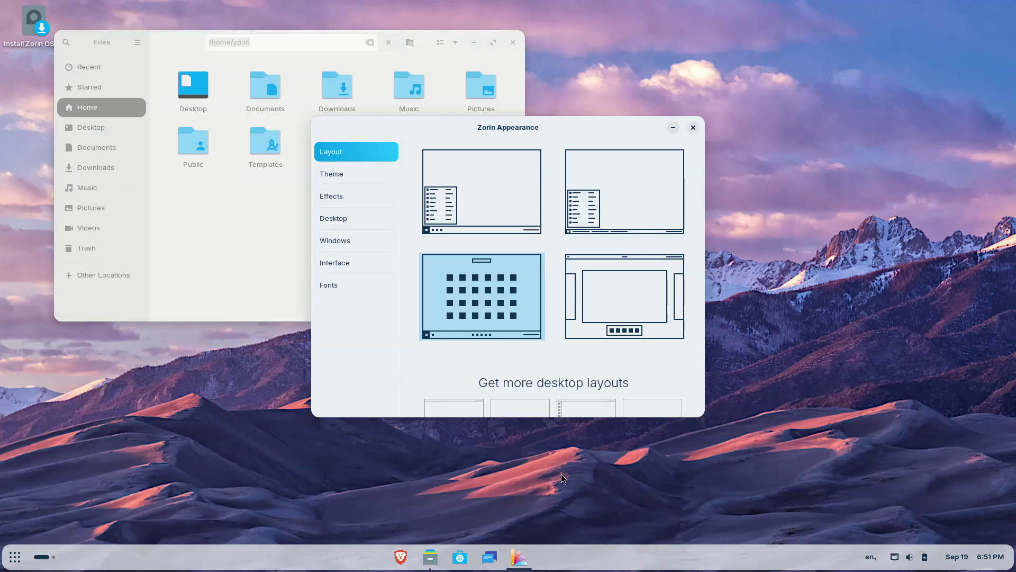
Try the layout with a top bar and dock, view the additional Pro layouts, and toggle the window overview
left_click(612, 285)
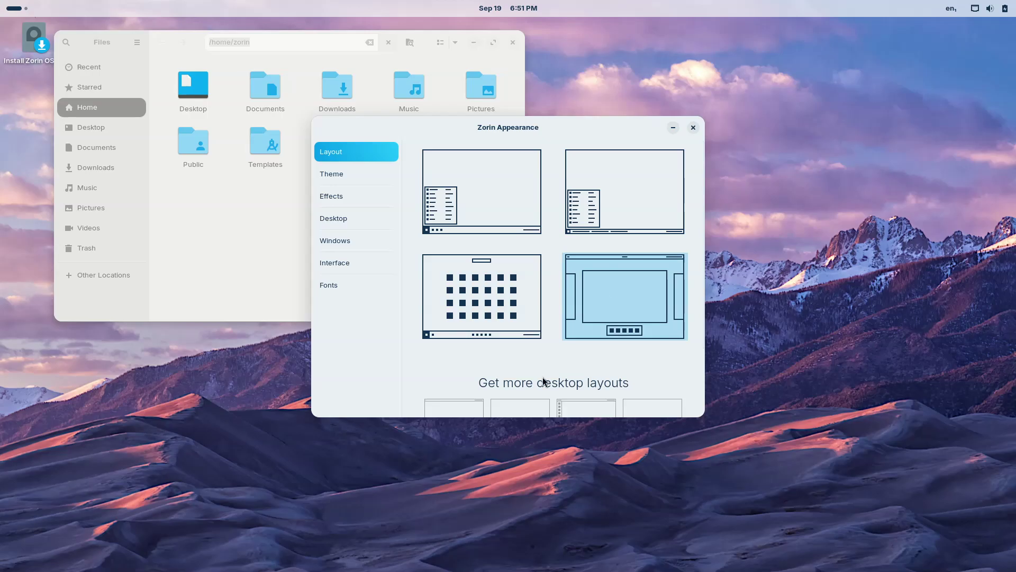
scroll(516, 360, "down", 3)
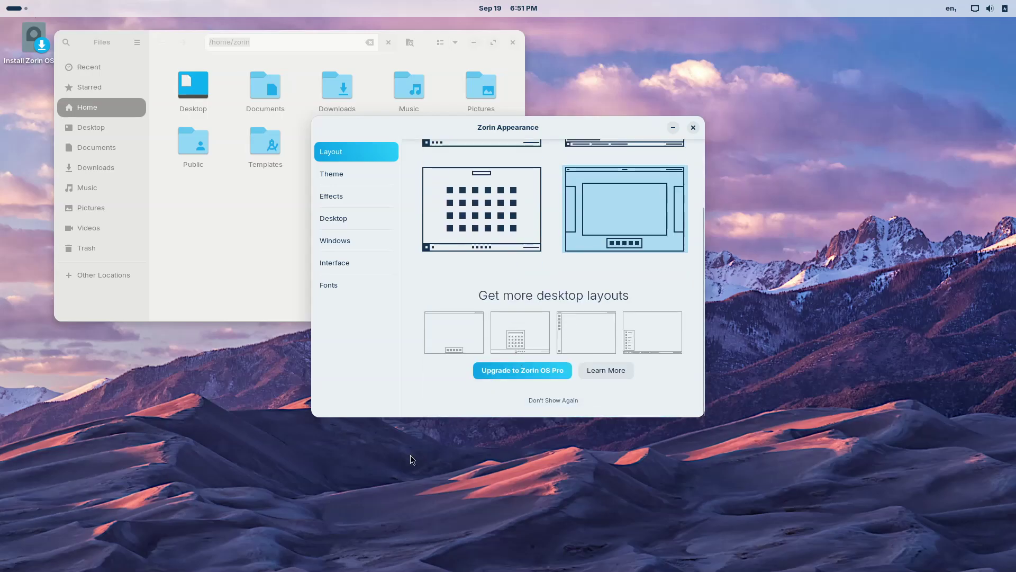
left_click(20, 7)
left_click(20, 7)
Switch out of the virtual machine to check vokoscreenNG, and return to the Arch_LIVE machine in full-screen mode
key("Control_R+f")
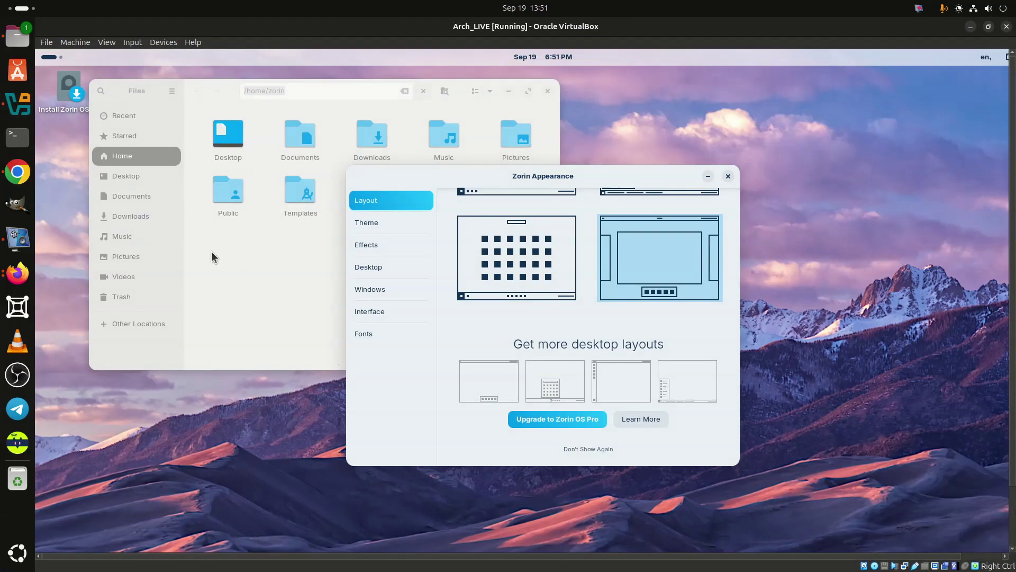
left_click(19, 239)
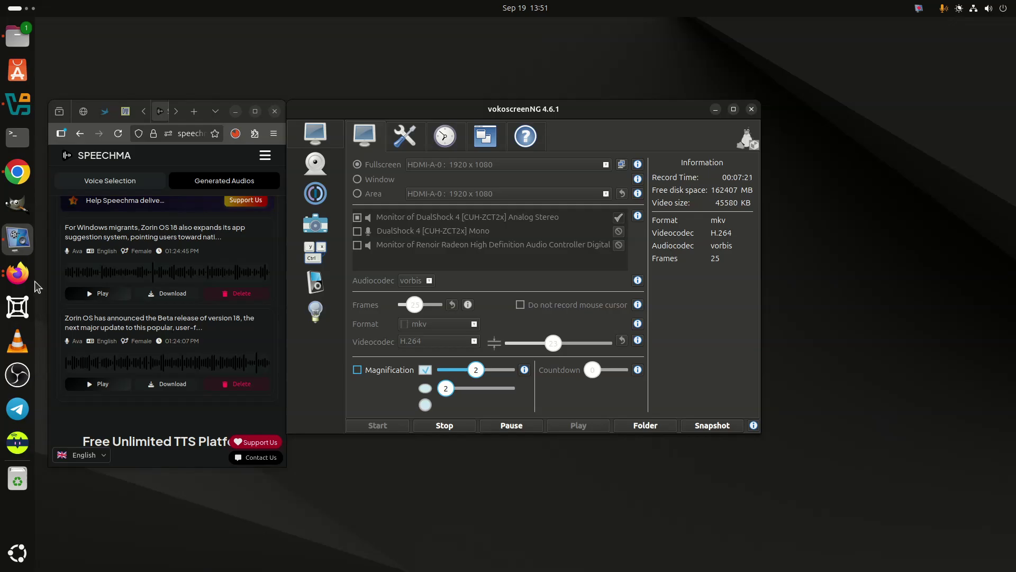
left_click(17, 103)
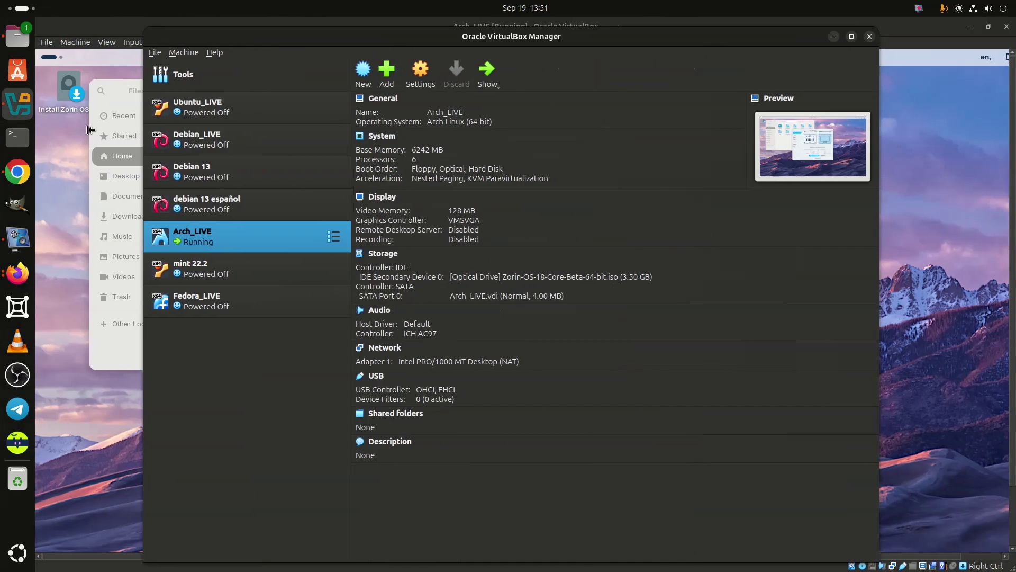
left_click(91, 154)
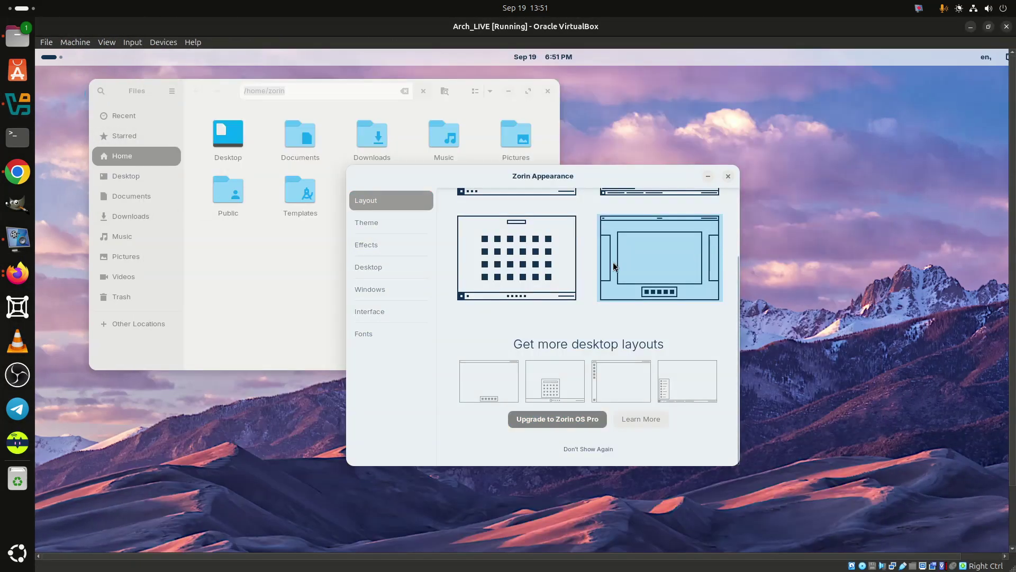
left_click(107, 42)
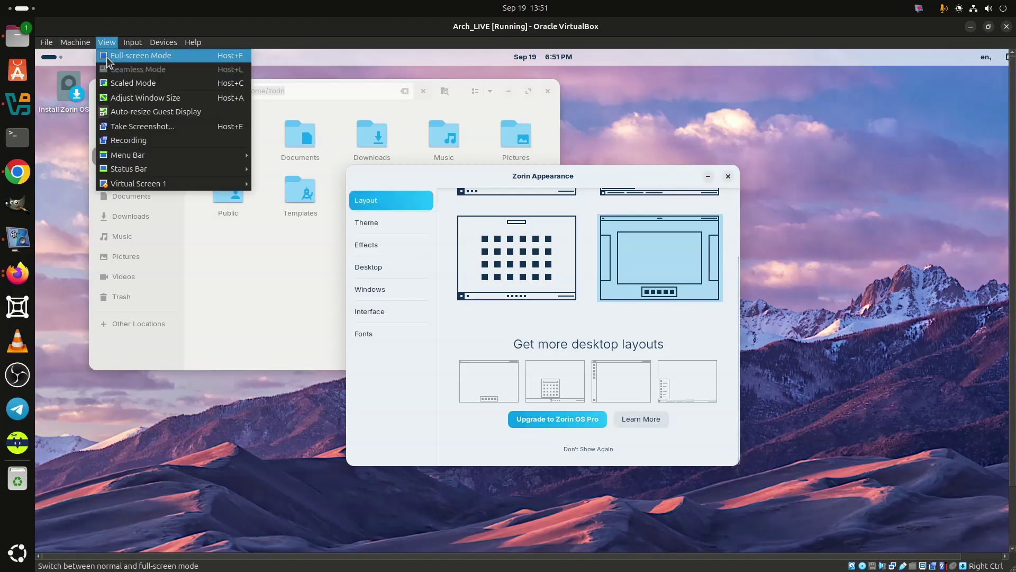
left_click(111, 55)
left_click(548, 358)
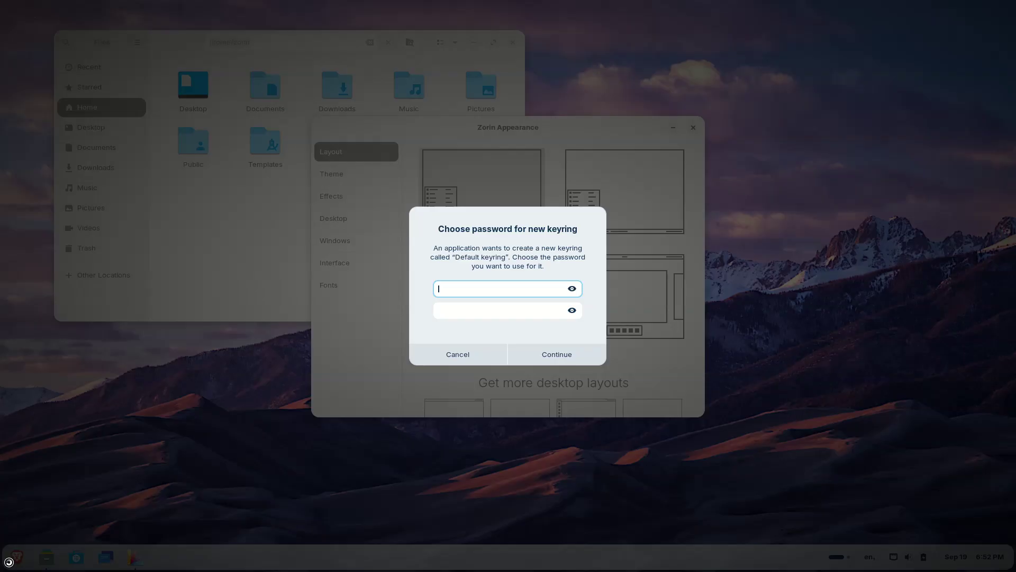
Cancel creating the default keyring for Brave, and open and dismiss the taskbar's context menu
left_click(433, 354)
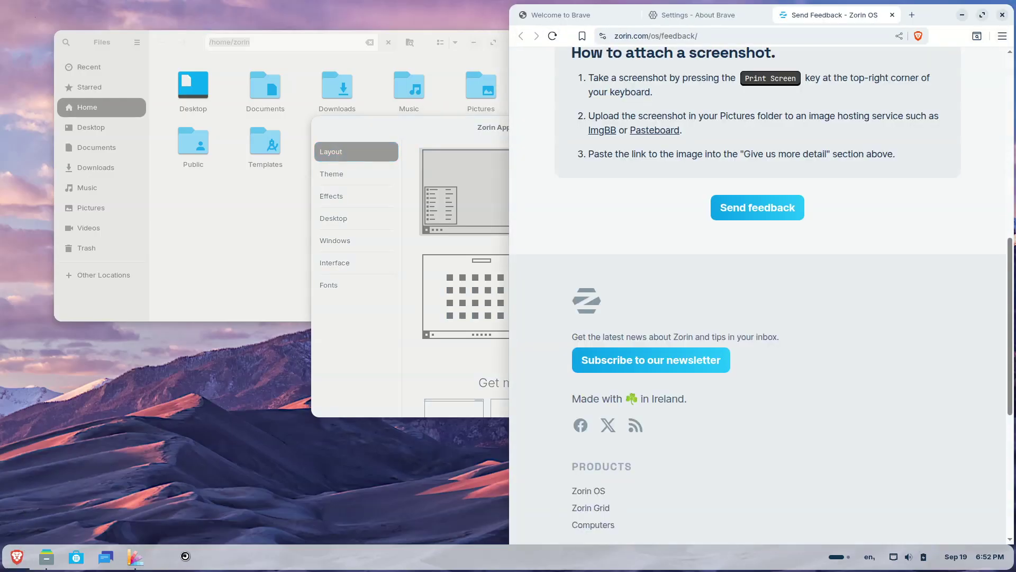
right_click(185, 557)
left_click(257, 380)
Exit the virtual machine's full-screen mode, switch to vokoscreenNG on the host, and maximize its window
key("ctrl+f")
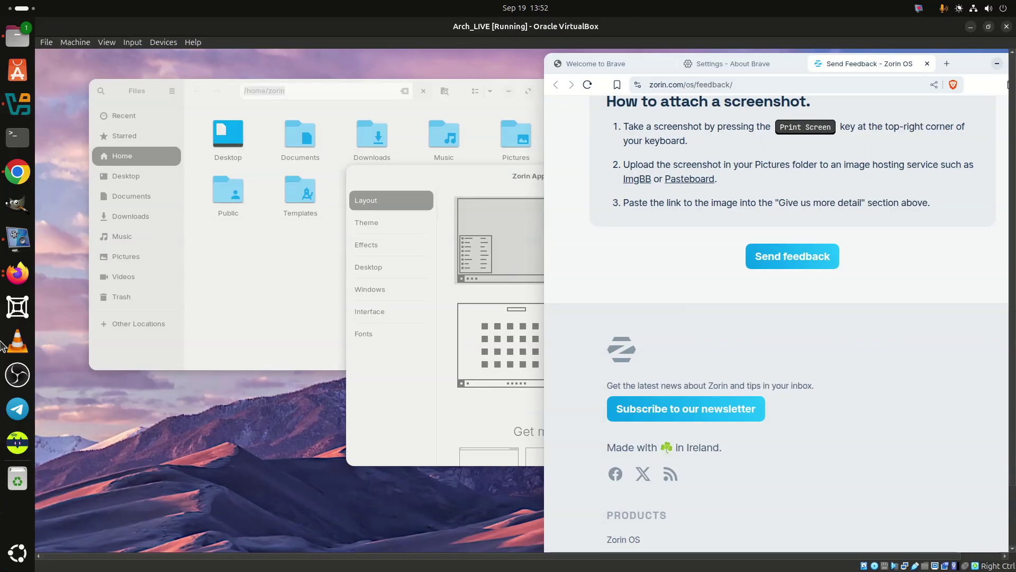
left_click(10, 252)
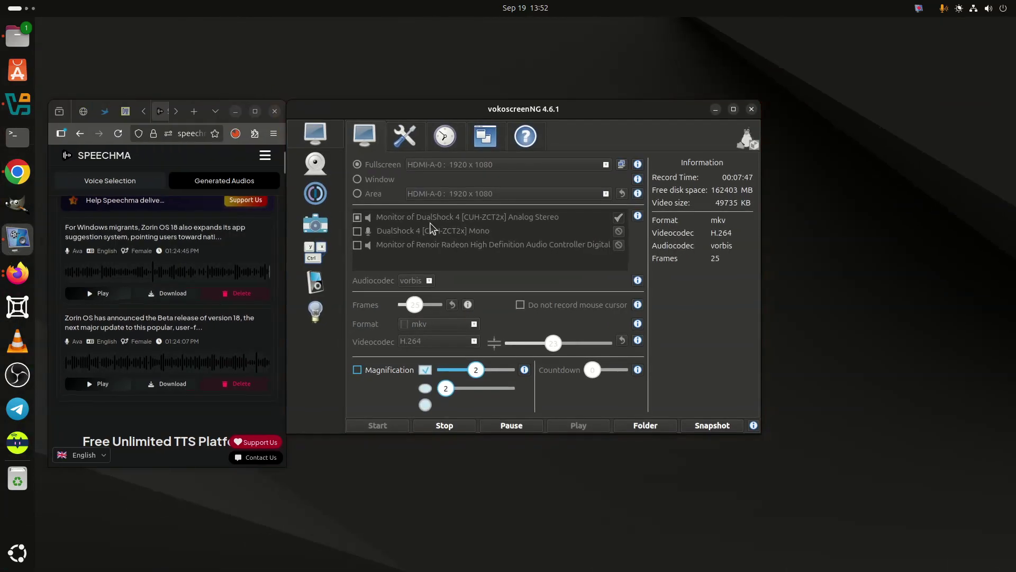
left_click(731, 109)
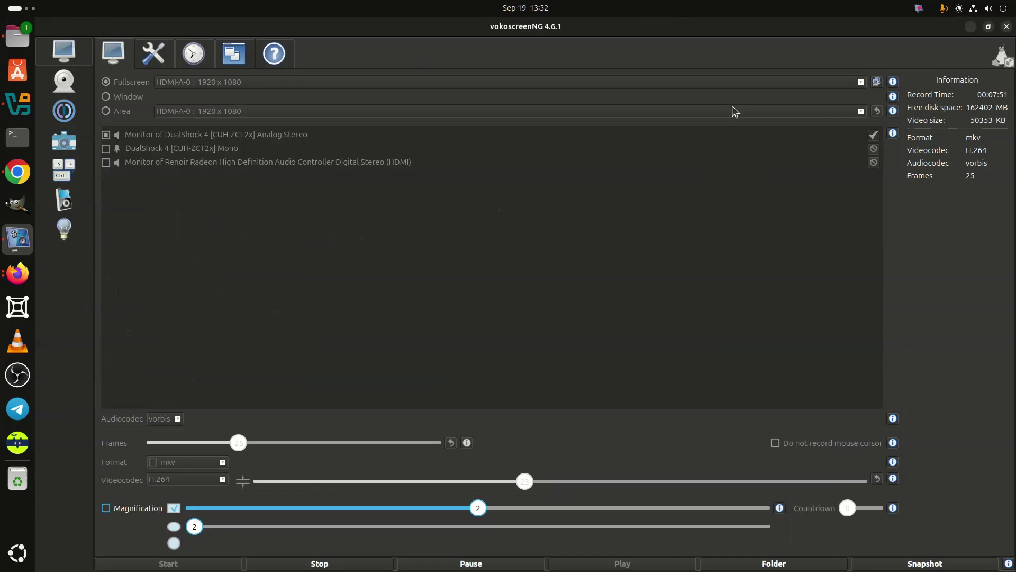